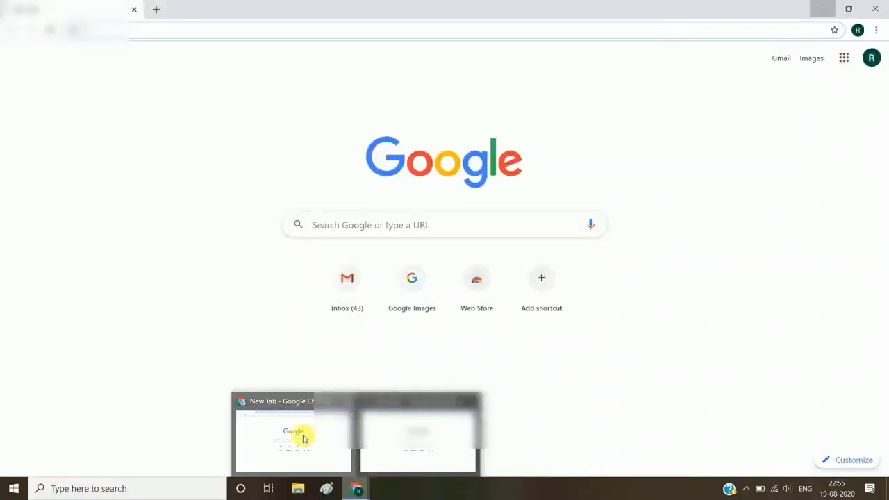
Switch to Chrome, search Google for nsp and open the National Scholarship Portal home page
{"action": "left_click", "coordinate": [303, 439]}
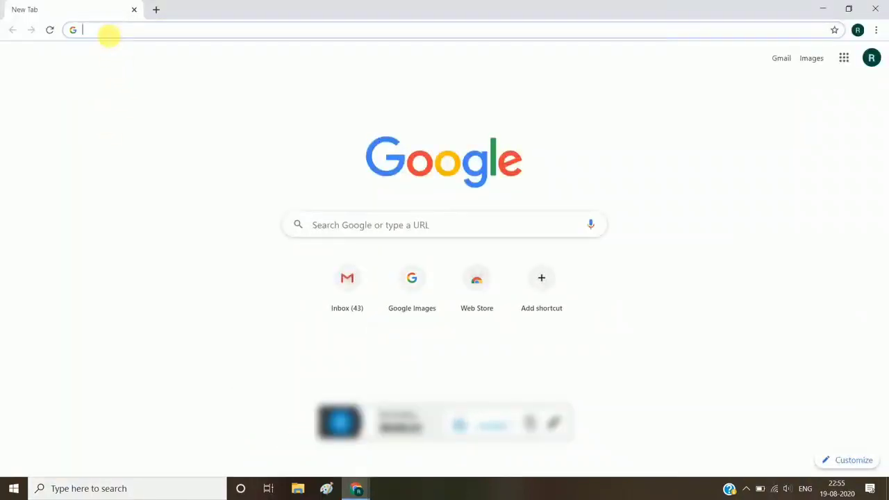
{"action": "left_click", "coordinate": [108, 32]}
{"action": "type", "text": "nsp"}
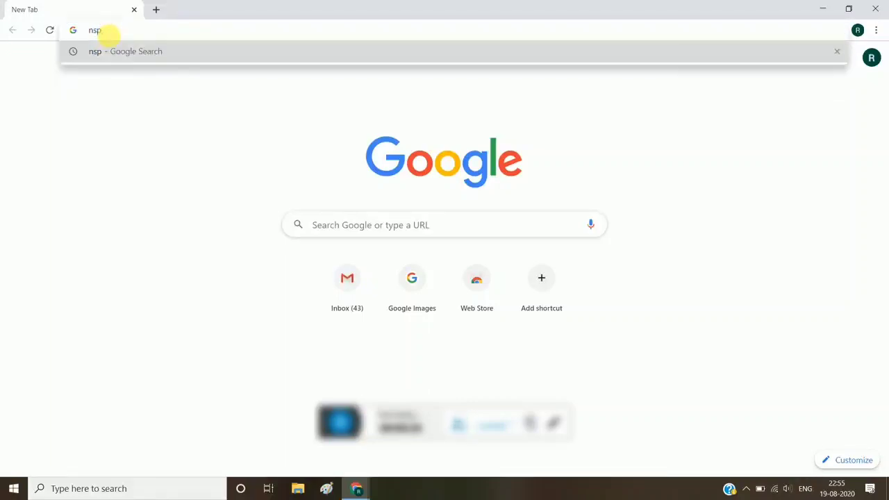
{"action": "key", "text": "Return"}
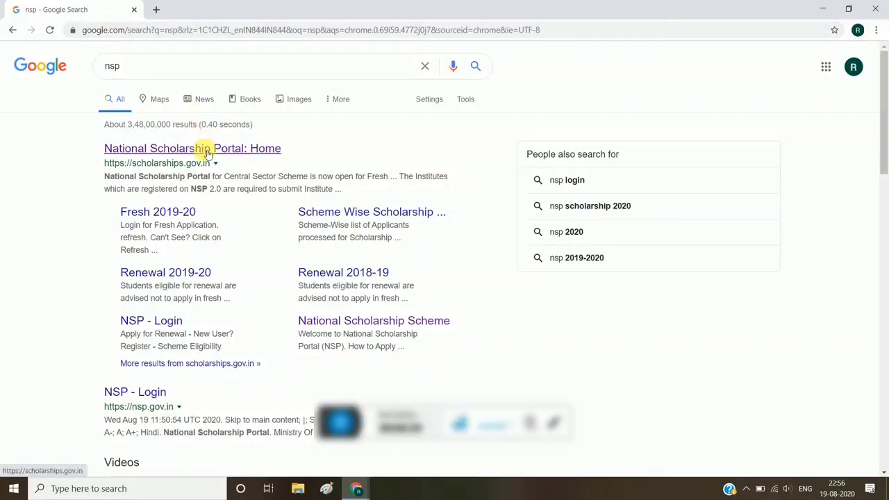
{"action": "left_click", "coordinate": [171, 151]}
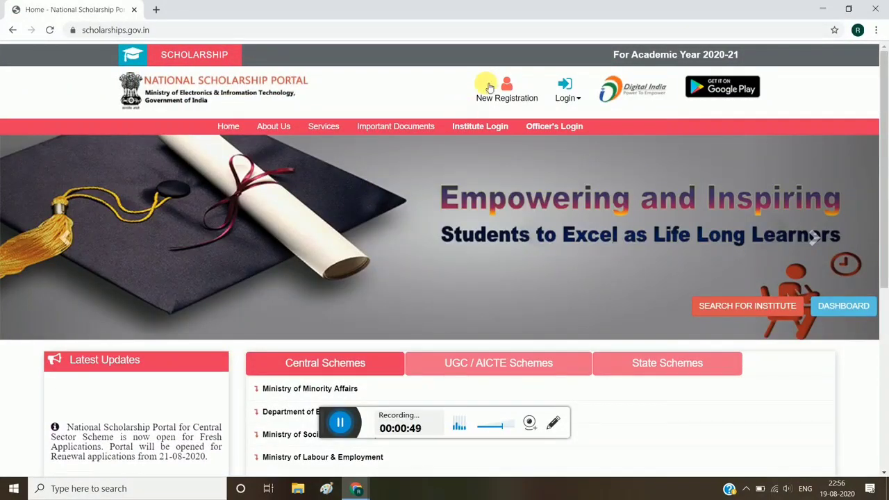
Start a new registration, accept all three undertakings below the guidelines and continue to the registration form
{"action": "left_click", "coordinate": [564, 98]}
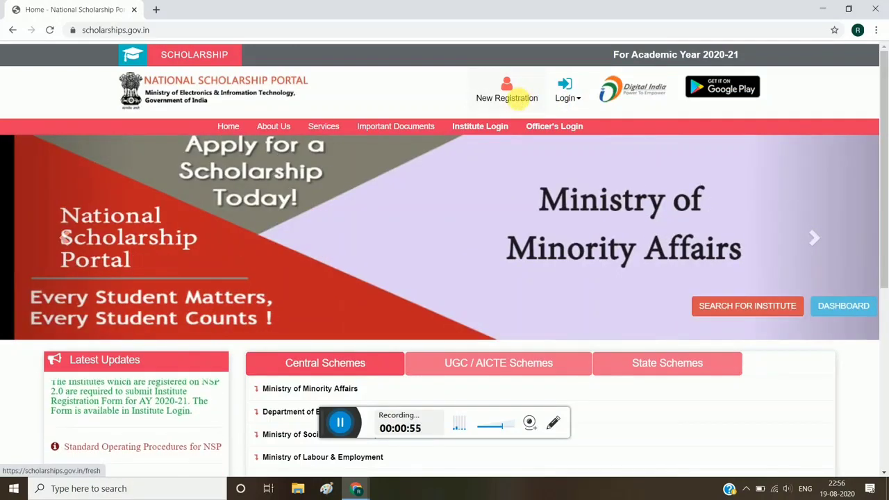
{"action": "left_click", "coordinate": [522, 101]}
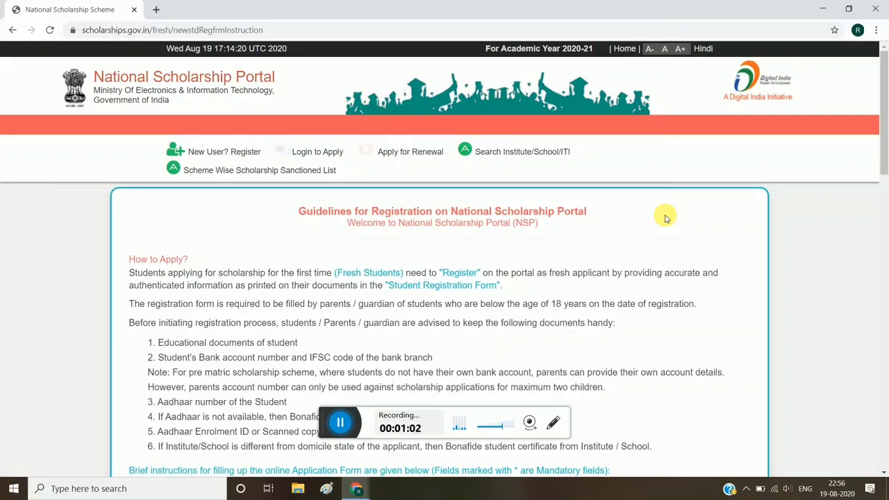
{"action": "scroll", "coordinate": [828, 247], "scroll_direction": "down", "scroll_amount": 3}
{"action": "scroll", "coordinate": [828, 246], "scroll_direction": "down", "scroll_amount": 12}
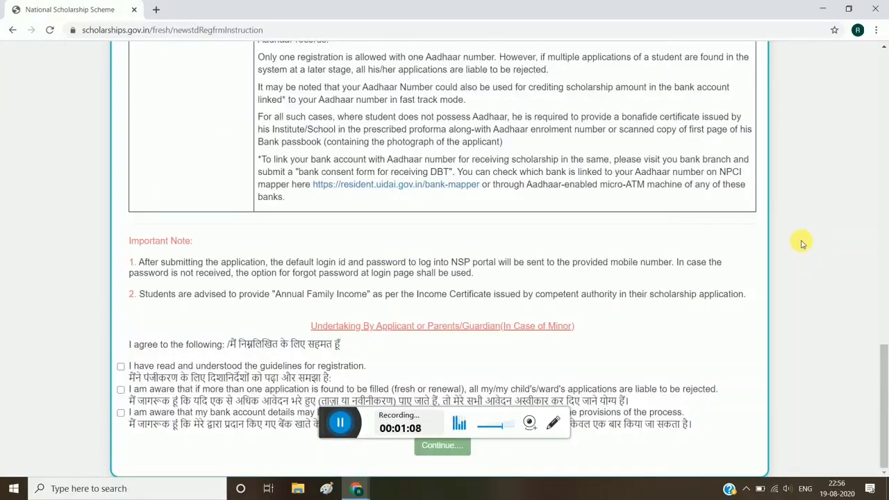
{"action": "left_click", "coordinate": [122, 367]}
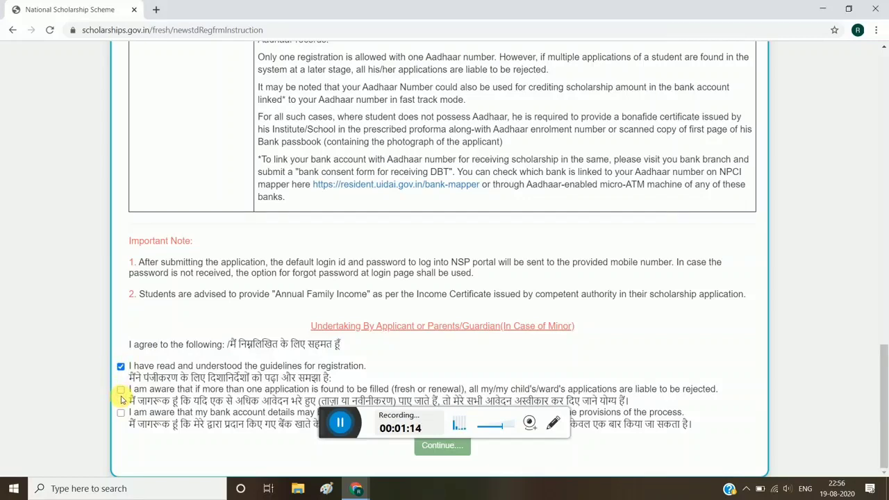
{"action": "left_click", "coordinate": [121, 390]}
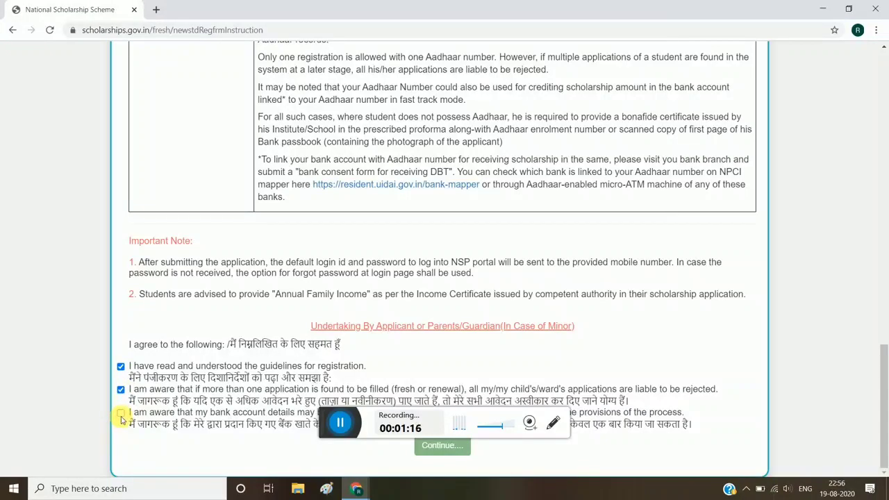
{"action": "left_click", "coordinate": [121, 414]}
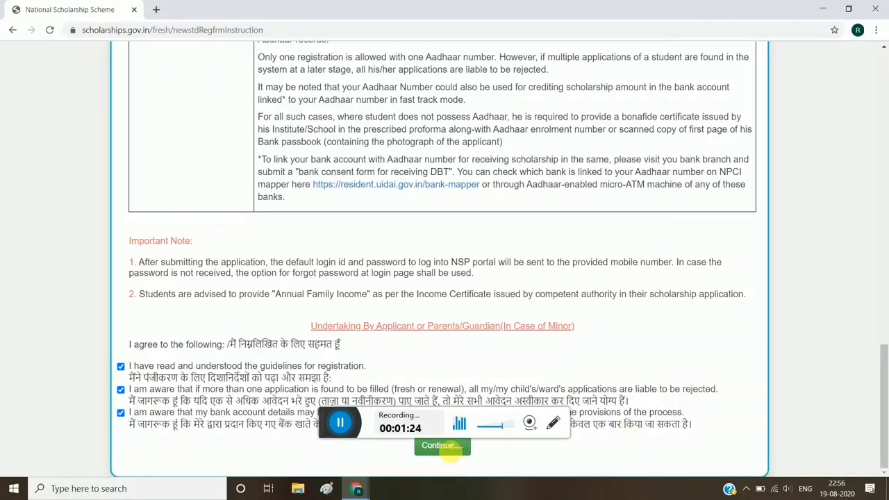
{"action": "left_click", "coordinate": [443, 445]}
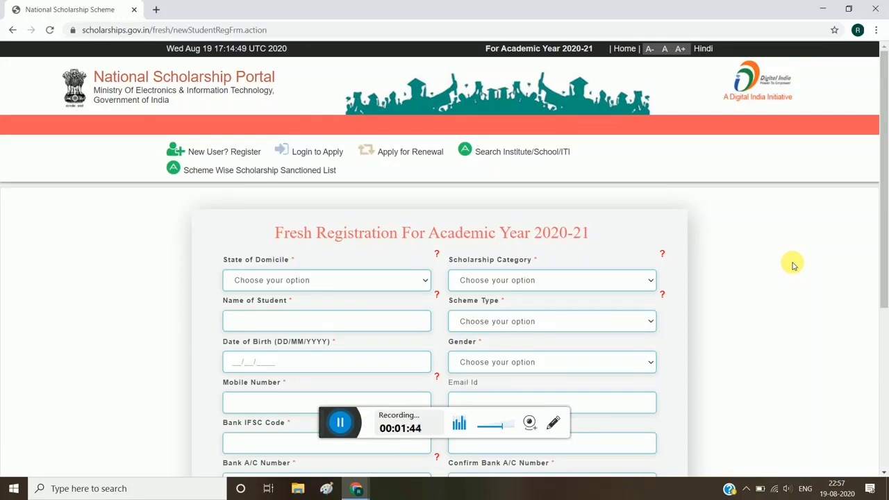
Set the state of domicile to BIHAR and the scholarship category to Post Matric/Top Class/MCM
{"action": "scroll", "coordinate": [792, 263], "scroll_direction": "down", "scroll_amount": 1}
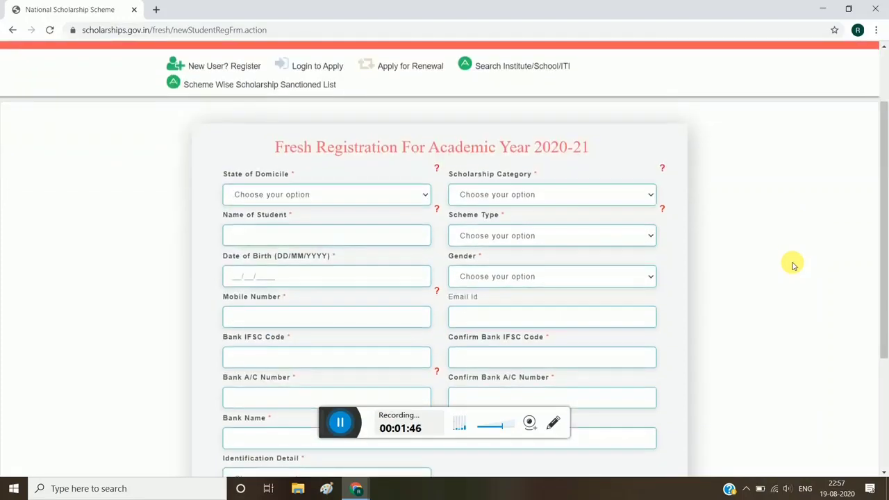
{"action": "scroll", "coordinate": [792, 262], "scroll_direction": "up", "scroll_amount": 1}
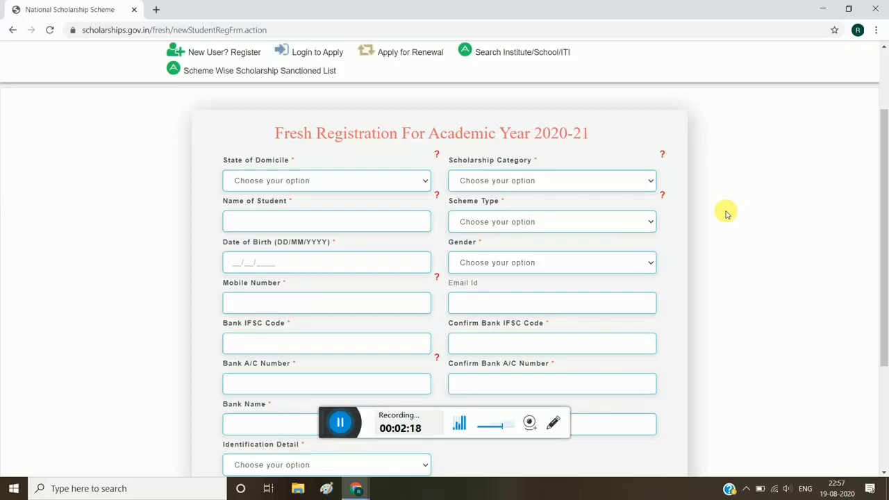
{"action": "scroll", "coordinate": [726, 214], "scroll_direction": "down", "scroll_amount": 1}
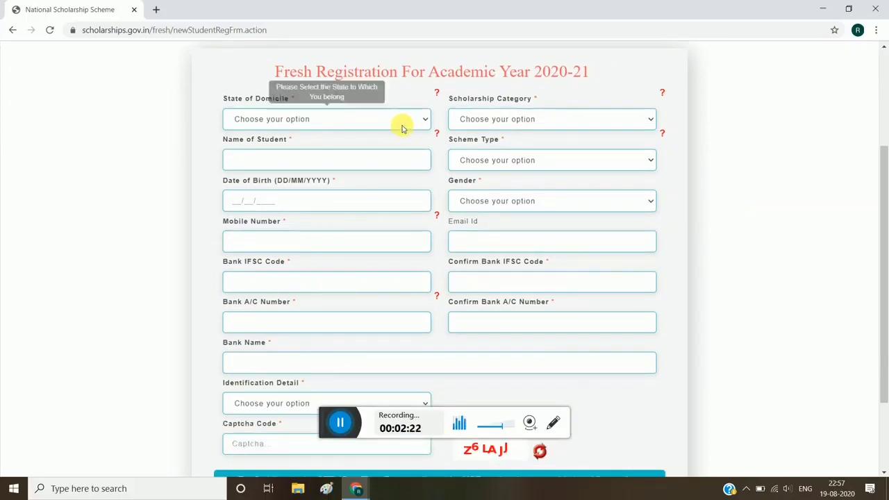
{"action": "left_click", "coordinate": [422, 118]}
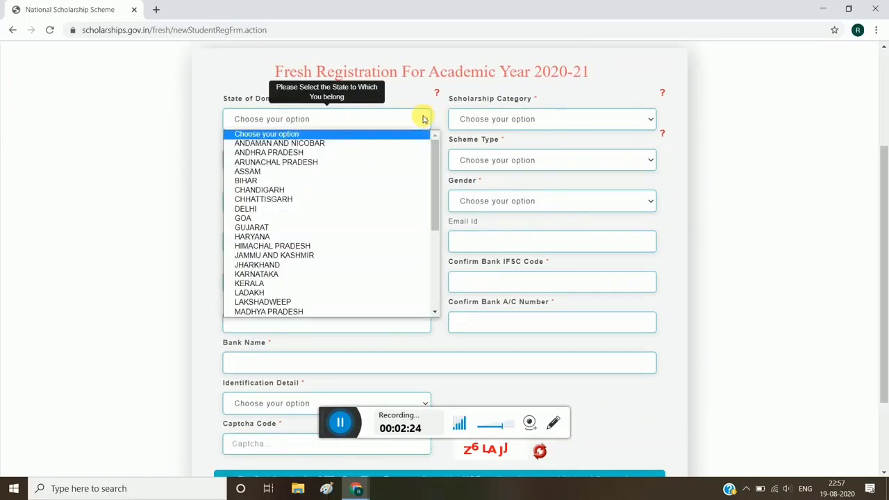
{"action": "left_click", "coordinate": [241, 181]}
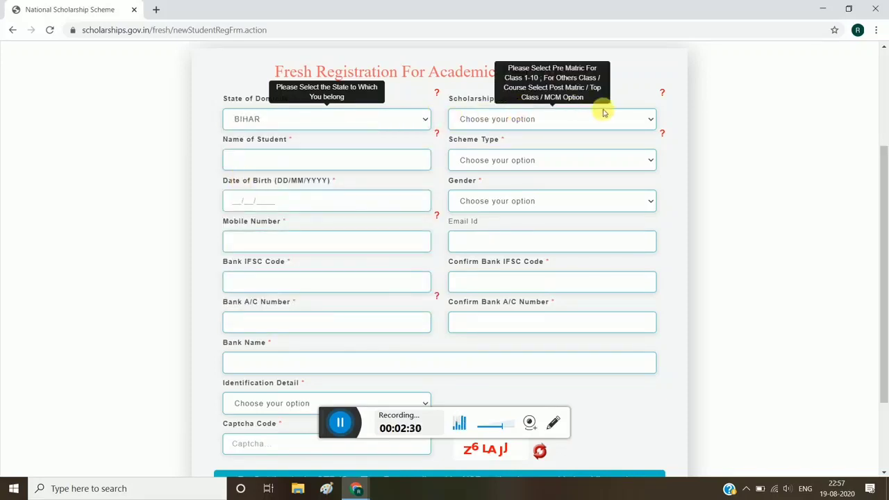
{"action": "left_click", "coordinate": [646, 121]}
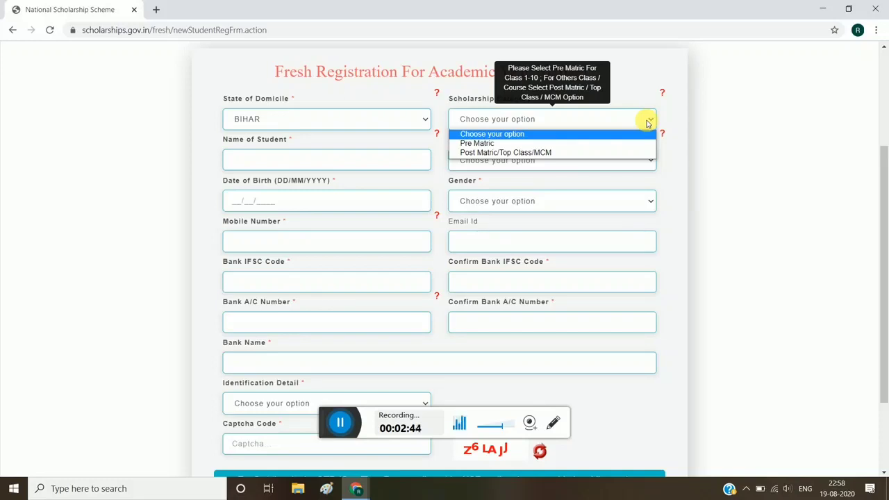
{"action": "left_click", "coordinate": [507, 152]}
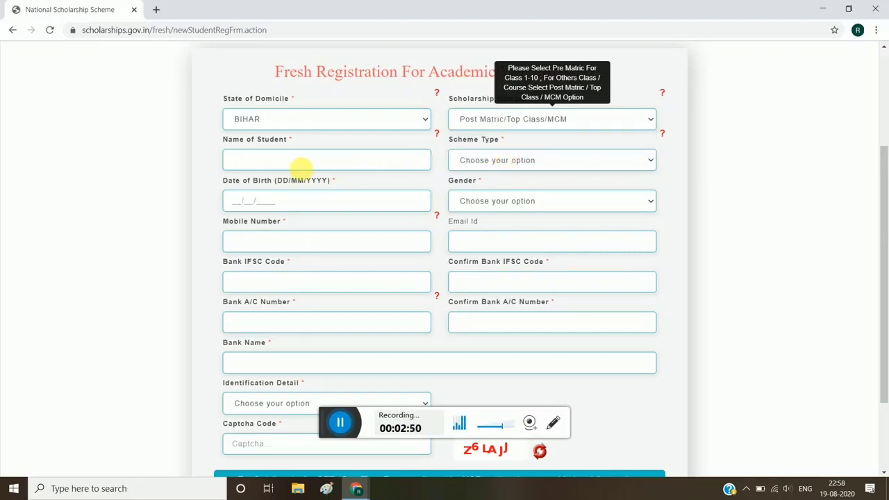
Enter the student's full name and set the scheme type to Scholarship Scheme
{"action": "left_click", "coordinate": [302, 168]}
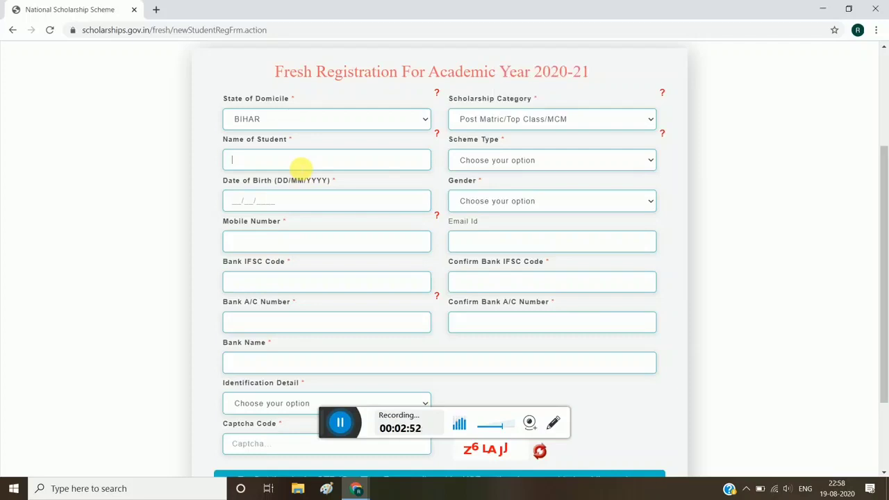
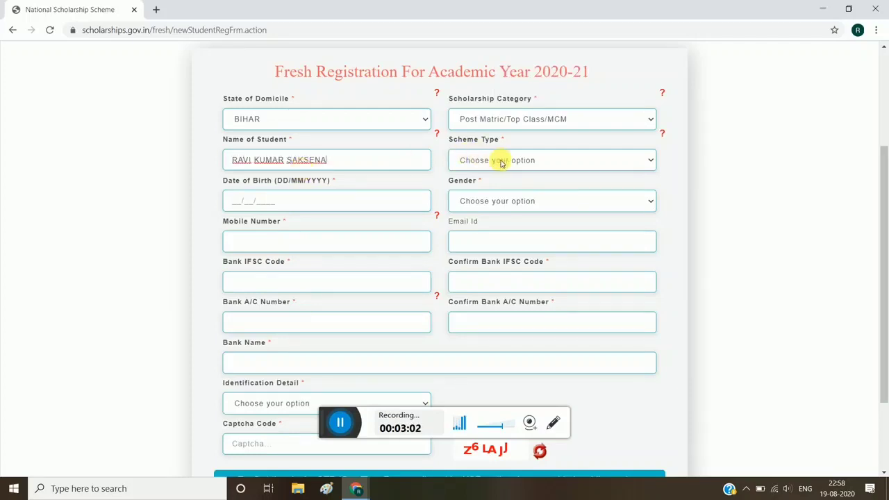
{"action": "left_click", "coordinate": [647, 162]}
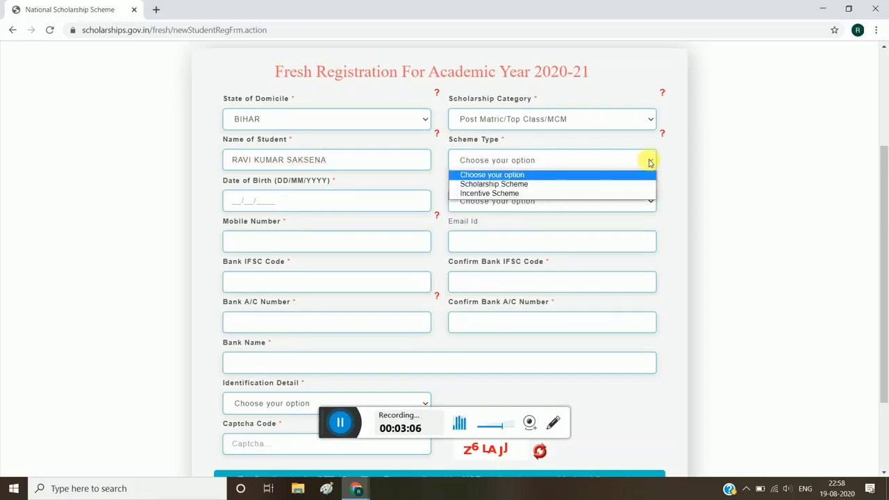
{"action": "left_click", "coordinate": [508, 184]}
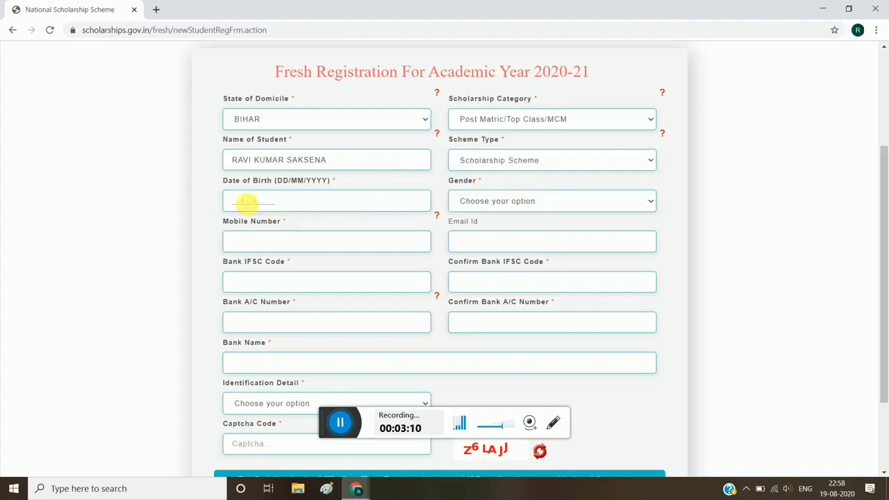
Enter the student's date of birth and set the gender to Male
{"action": "left_click", "coordinate": [243, 201]}
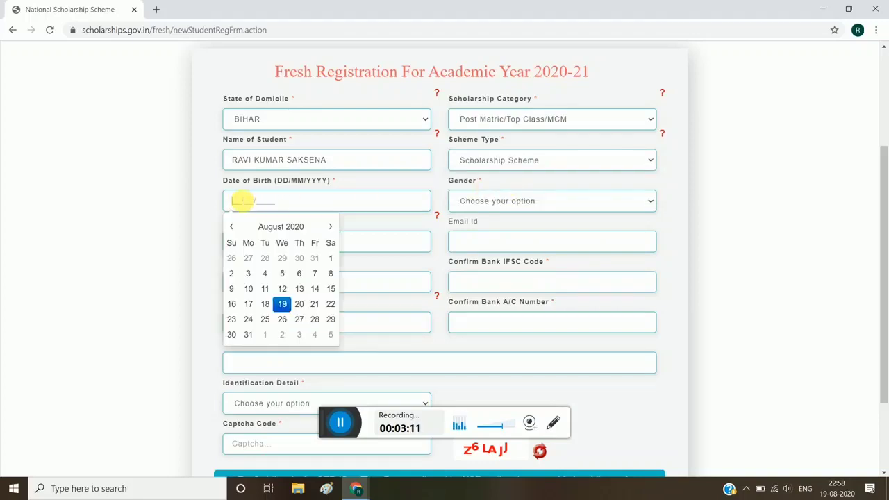
{"action": "left_click", "coordinate": [330, 229]}
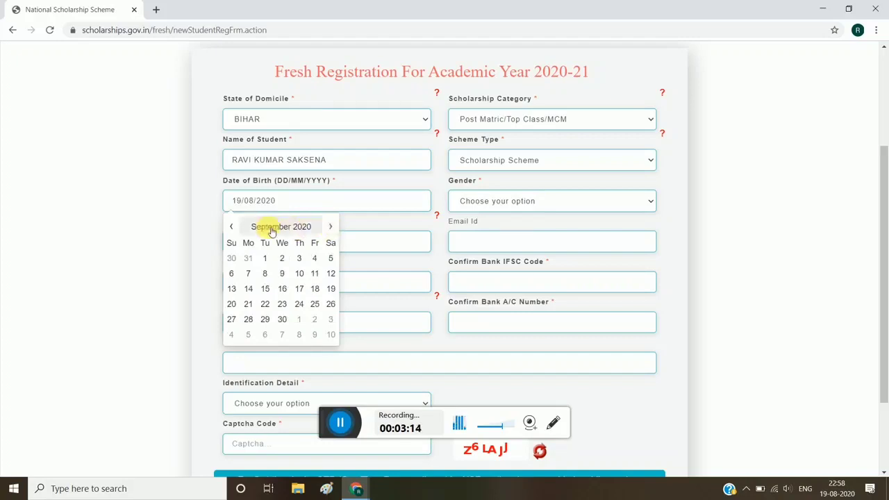
{"action": "left_click", "coordinate": [234, 227]}
{"action": "triple_click", "coordinate": [236, 227]}
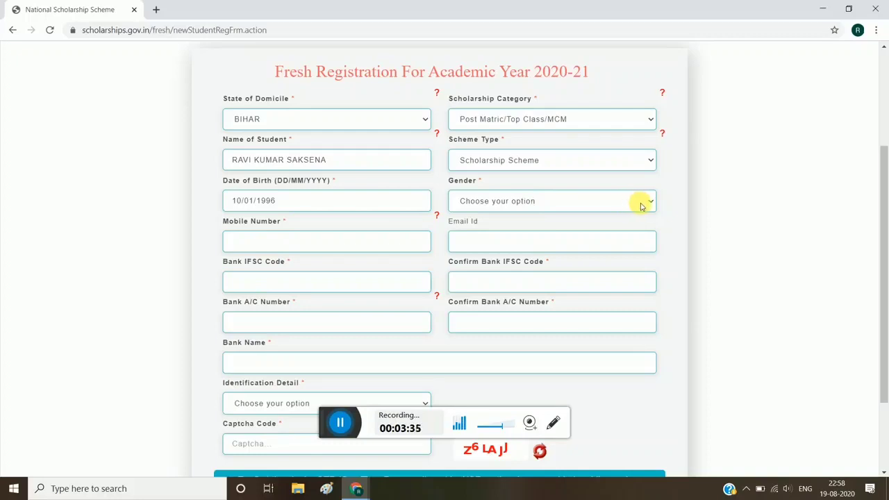
{"action": "left_click", "coordinate": [639, 205]}
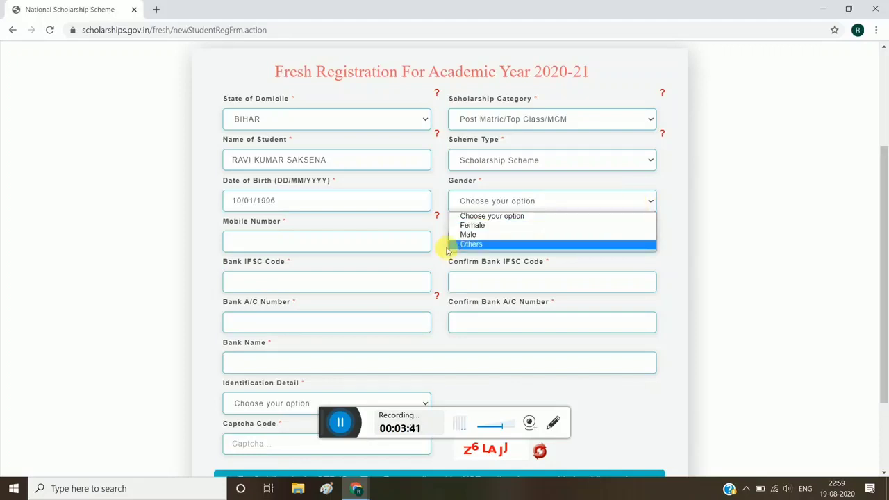
{"action": "left_click", "coordinate": [468, 234]}
Fill in the student's mobile number and e-mail address
{"action": "left_click", "coordinate": [276, 241]}
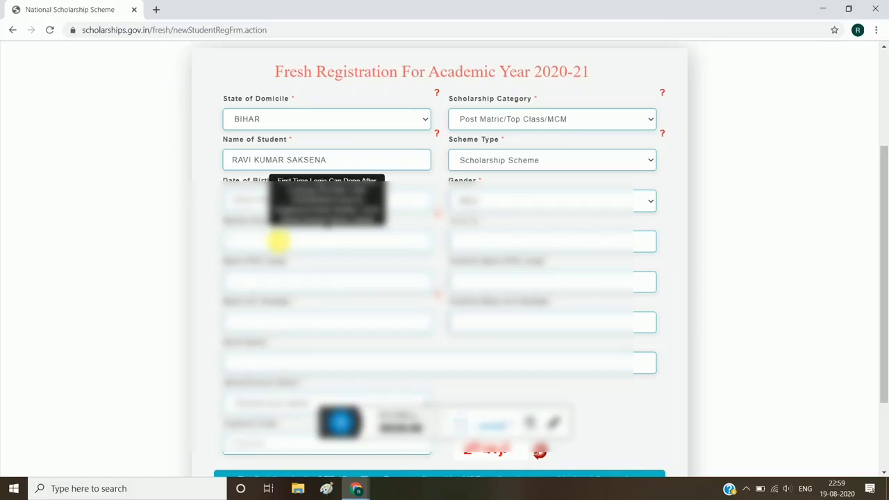
{"action": "type", "text": "9•••••••••"}
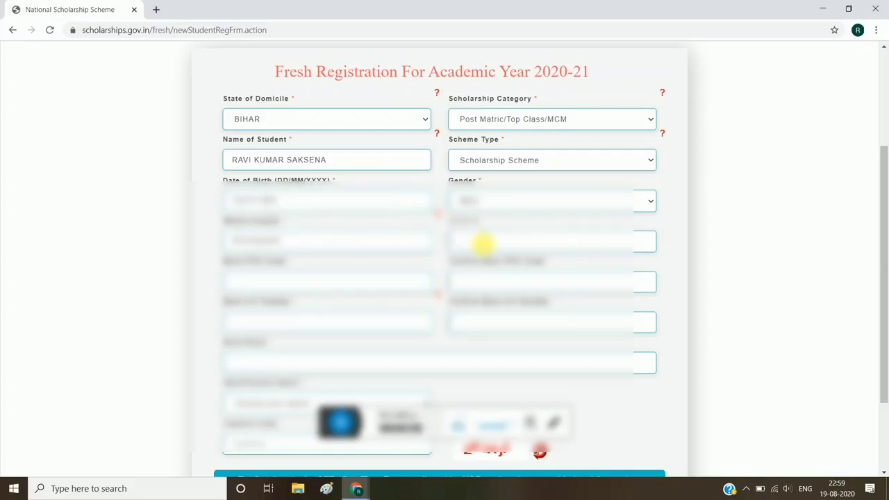
{"action": "scroll", "coordinate": [477, 248], "scroll_direction": "down", "scroll_amount": 1}
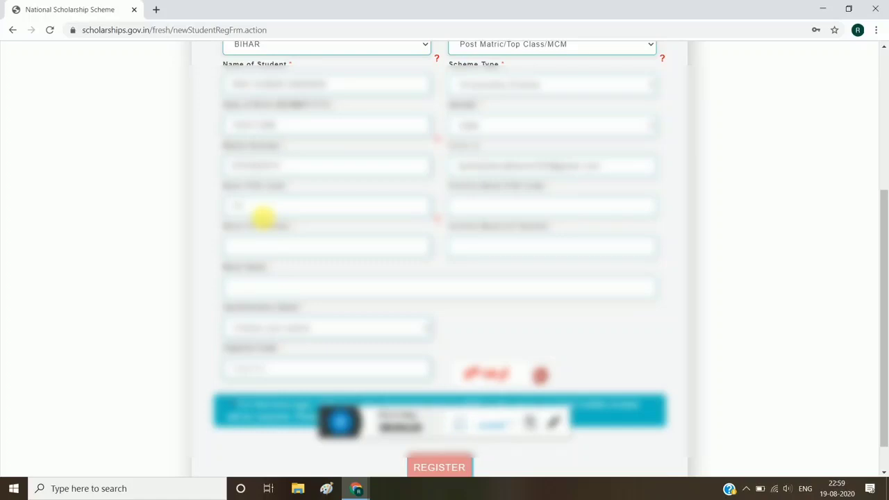
Fill in the bank IFSC code and bank account number, including their confirmation fields
{"action": "left_click", "coordinate": [491, 206]}
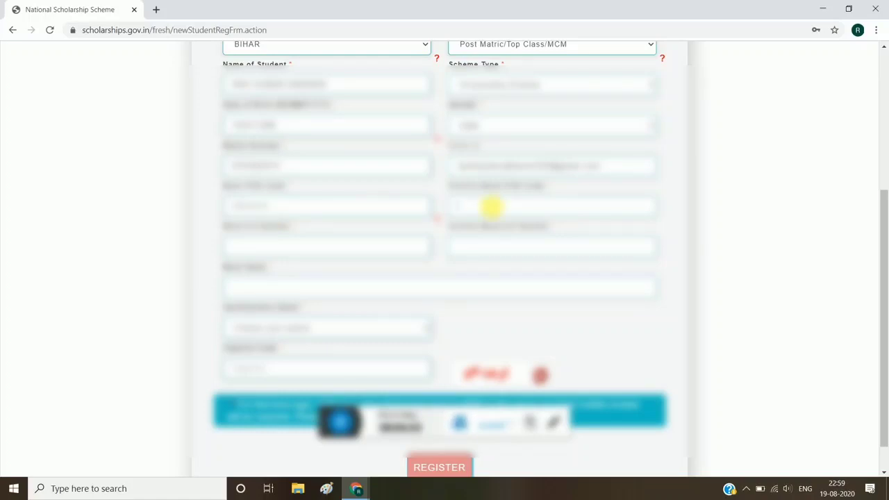
{"action": "type", "text": "SB"}
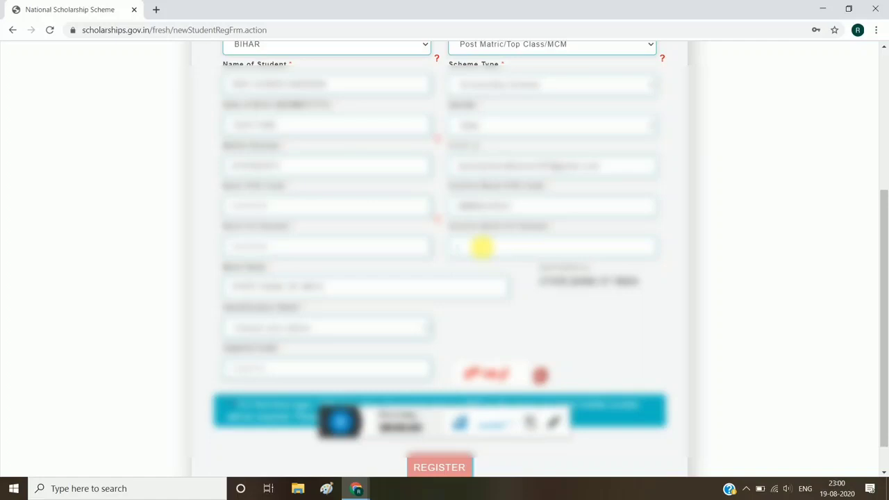
{"action": "type", "text": "20"}
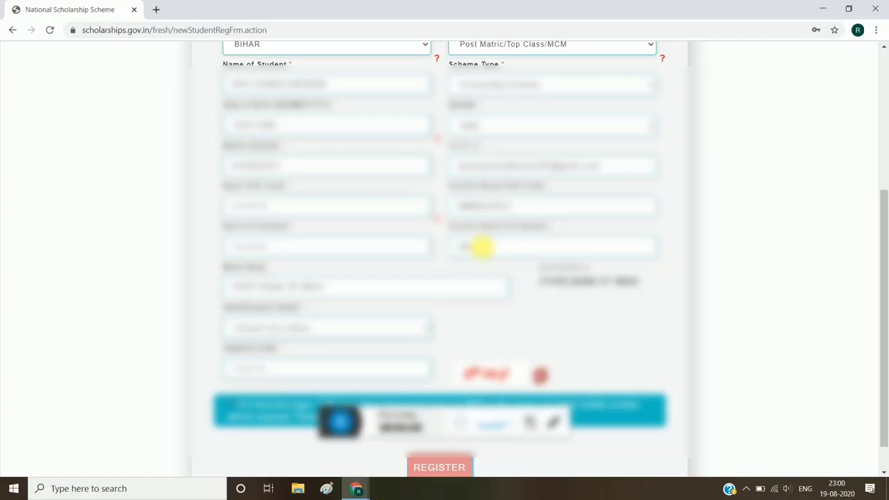
{"action": "type", "text": "000000000"}
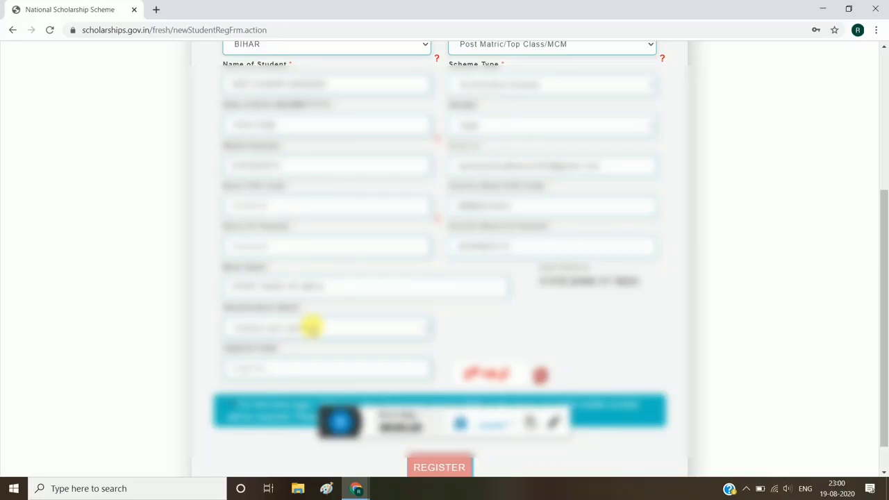
Set the identification detail to Aadhaar Number, then fill in the student's Aadhaar number and the captcha code
{"action": "scroll", "coordinate": [311, 327], "scroll_direction": "down", "scroll_amount": 1}
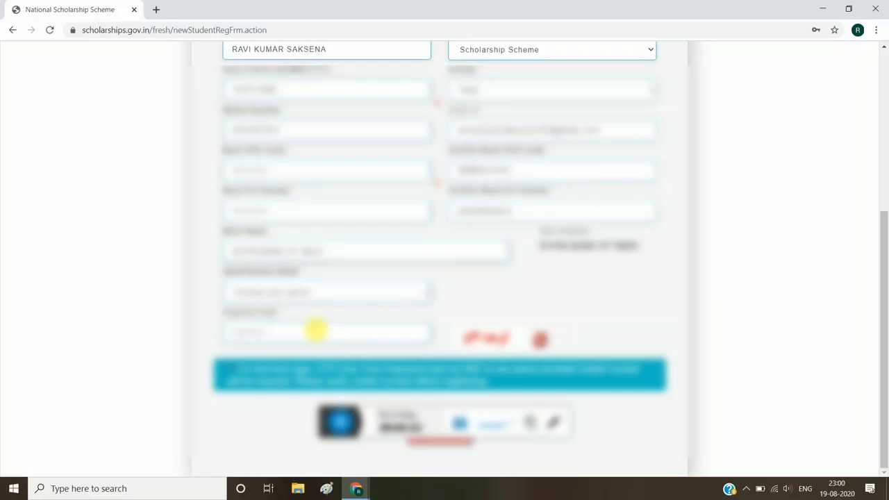
{"action": "left_click", "coordinate": [421, 292]}
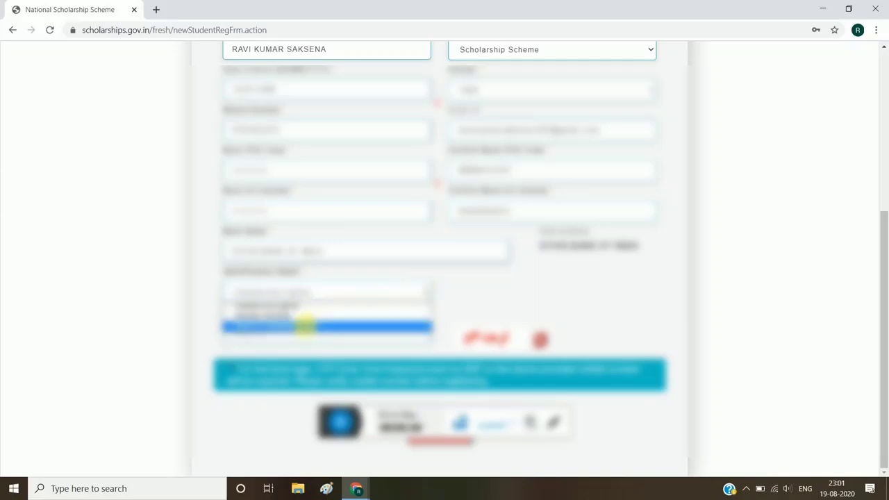
{"action": "left_click", "coordinate": [297, 316]}
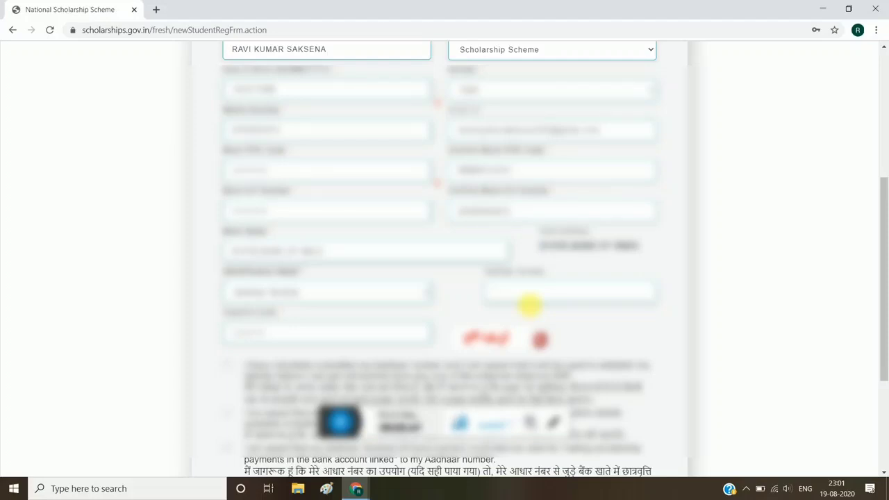
{"action": "type", "text": "37"}
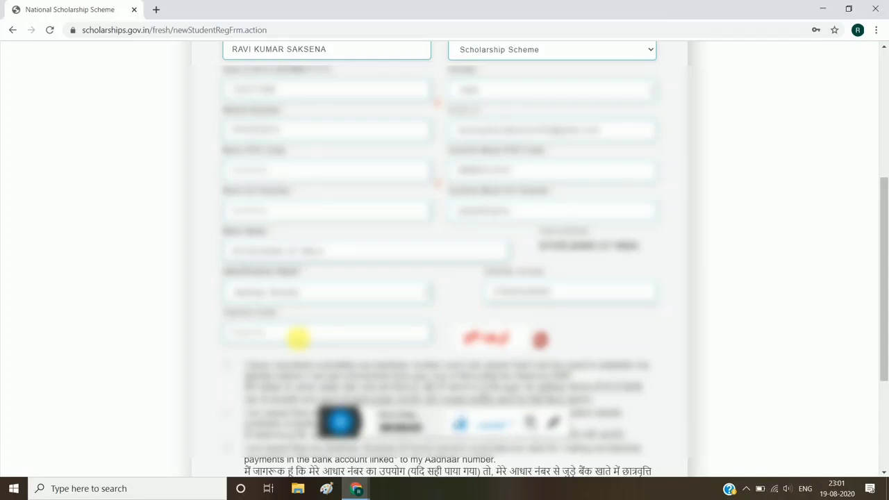
{"action": "key", "text": "Tab"}
Accept all three Aadhaar consent declarations and submit the student registration
{"action": "scroll", "coordinate": [298, 338], "scroll_direction": "down", "scroll_amount": 3}
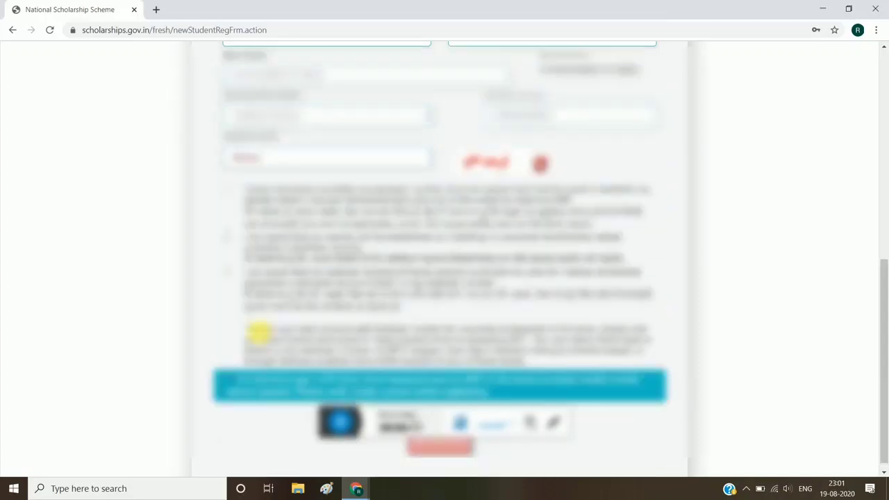
{"action": "left_click", "coordinate": [227, 181]}
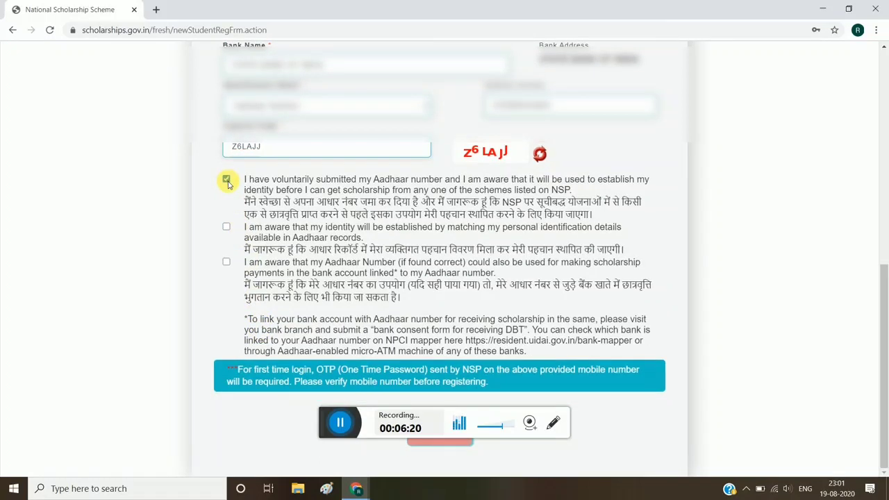
{"action": "left_click", "coordinate": [225, 226]}
{"action": "left_click", "coordinate": [227, 262]}
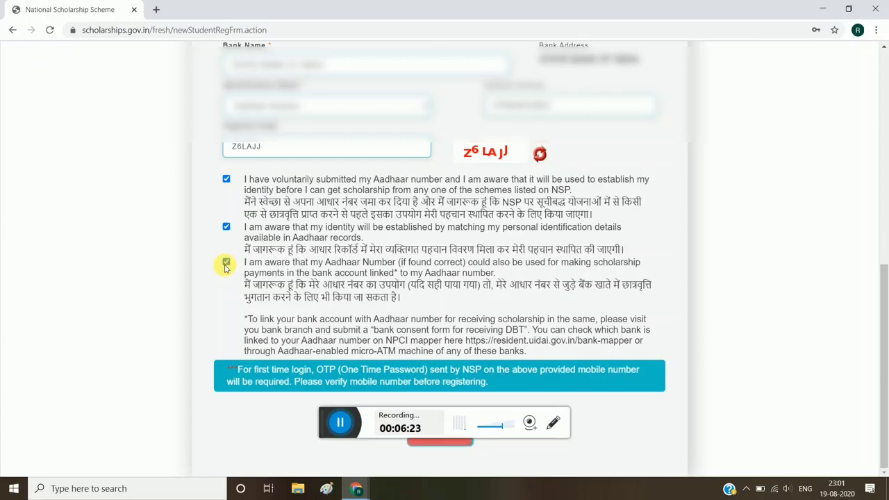
{"action": "left_click", "coordinate": [445, 445]}
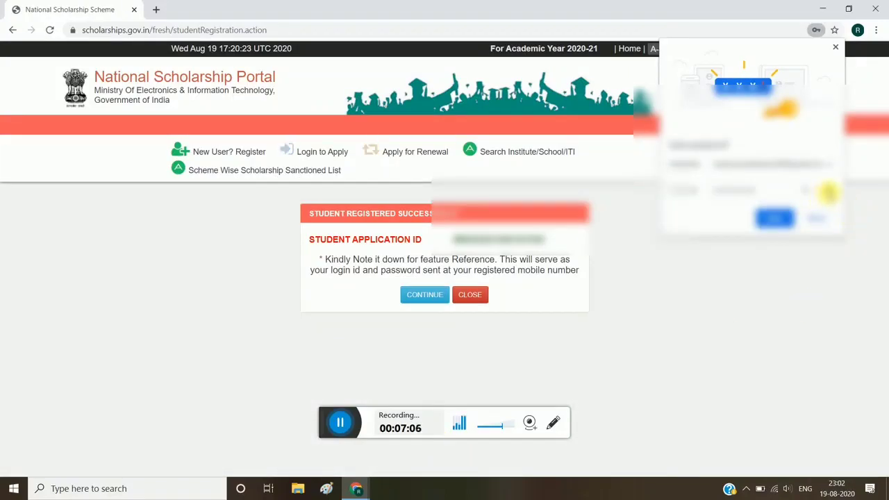
Continue to the fresh application login and log in with the student's application ID, password and captcha code
{"action": "left_click", "coordinate": [829, 192]}
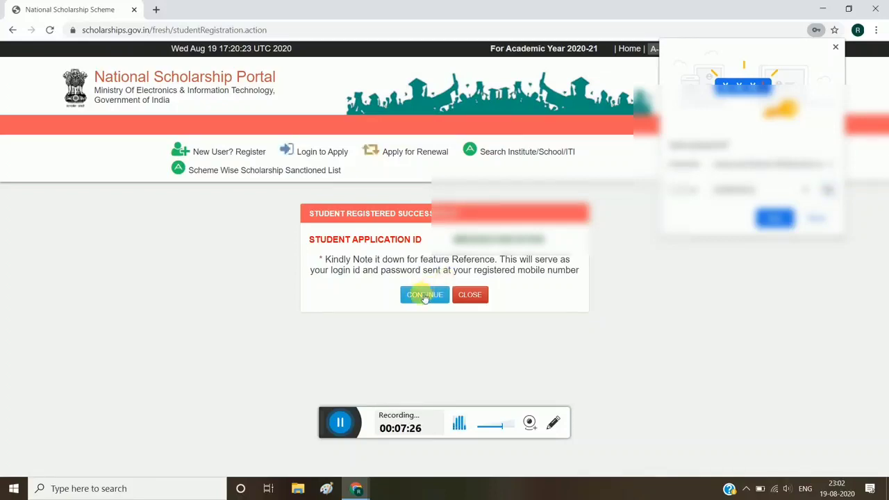
{"action": "left_click", "coordinate": [422, 295]}
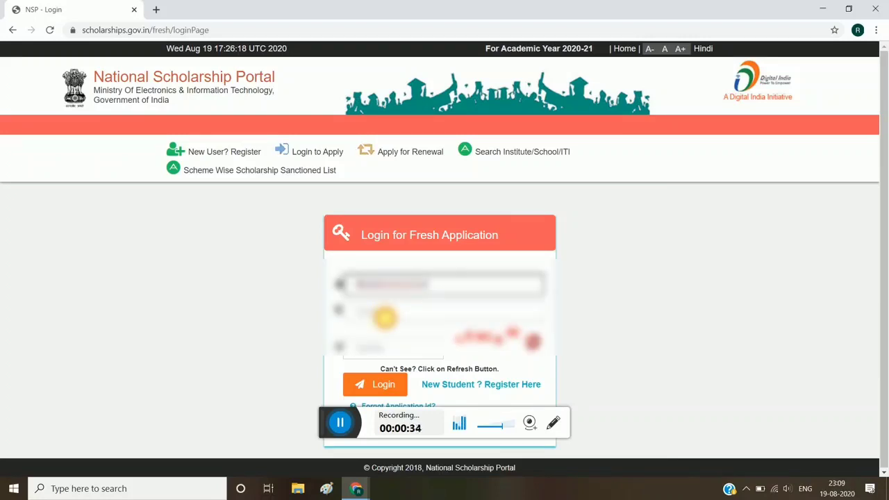
{"action": "left_click", "coordinate": [384, 316]}
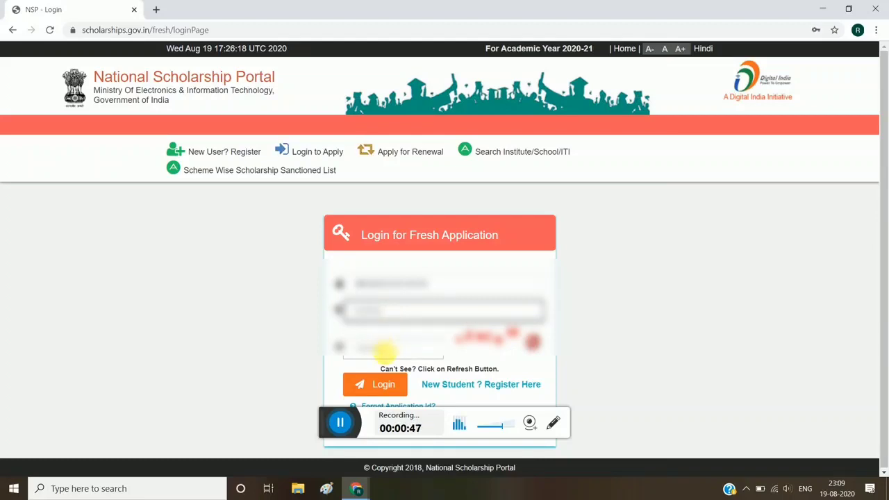
{"action": "left_click", "coordinate": [384, 347]}
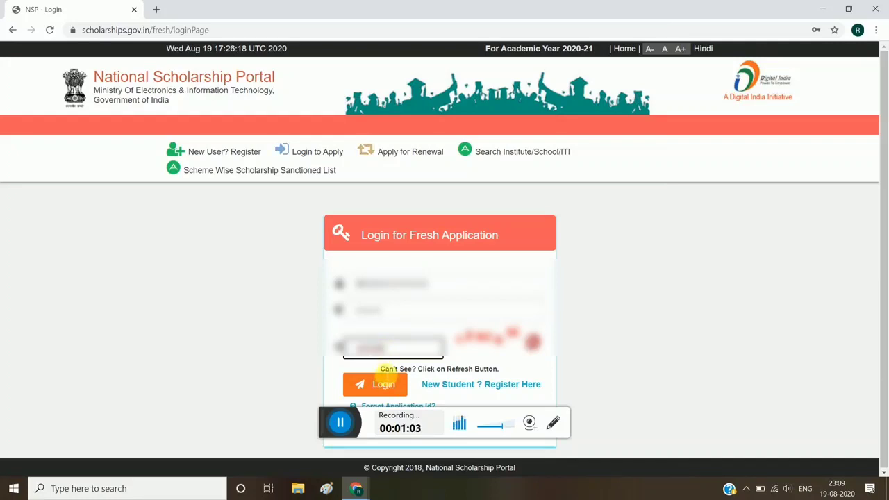
{"action": "left_click", "coordinate": [384, 373]}
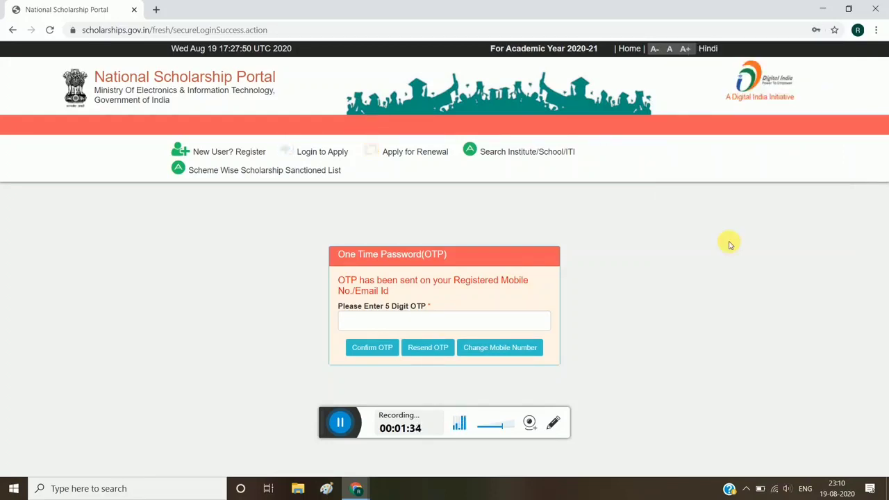
Enter the one-time password sent to the registered mobile number or e-mail and confirm it
{"action": "left_click", "coordinate": [410, 321]}
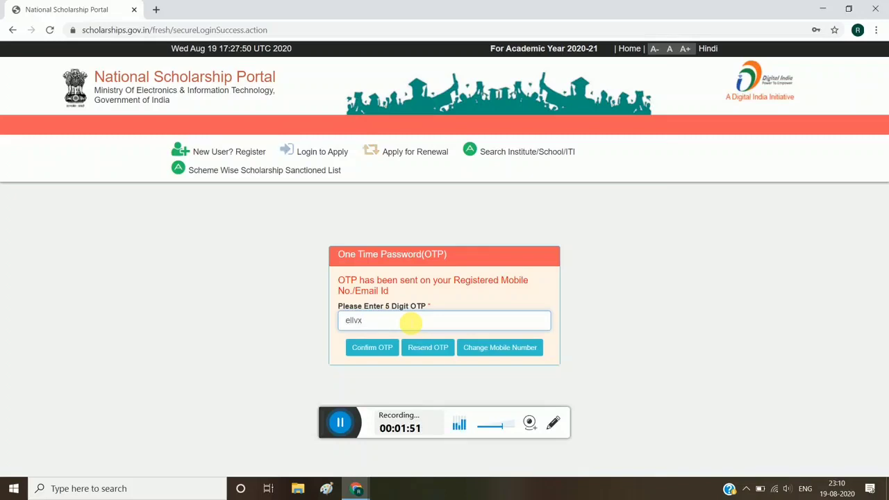
{"action": "left_click", "coordinate": [357, 354]}
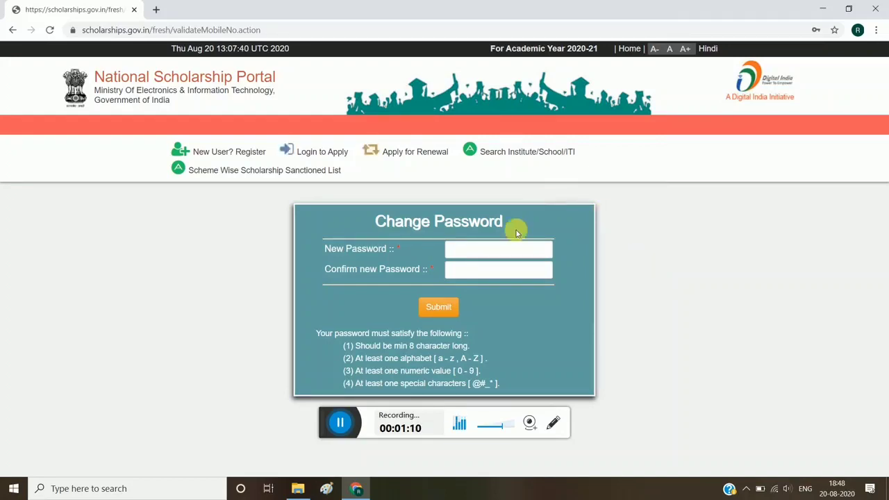
Enter and confirm a new account password, submit the change, and dismiss the browser's offer to update the saved password
{"action": "left_click", "coordinate": [484, 251]}
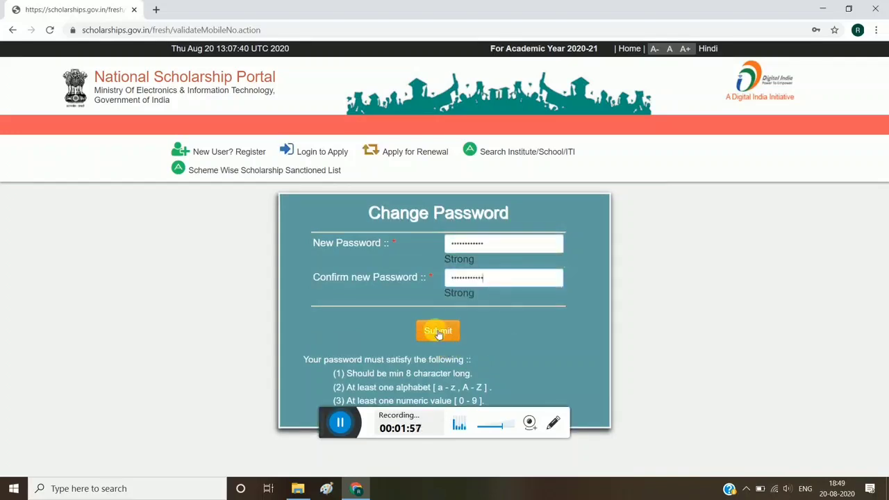
{"action": "left_click", "coordinate": [438, 332]}
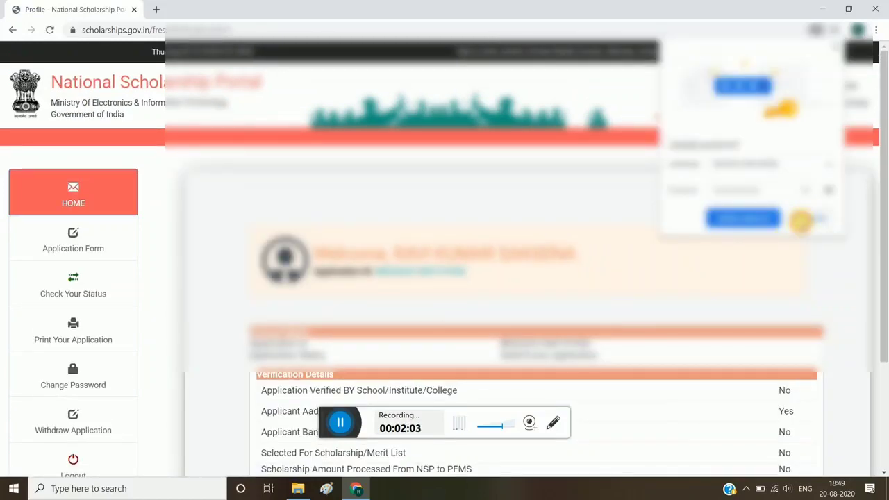
{"action": "left_click", "coordinate": [801, 220]}
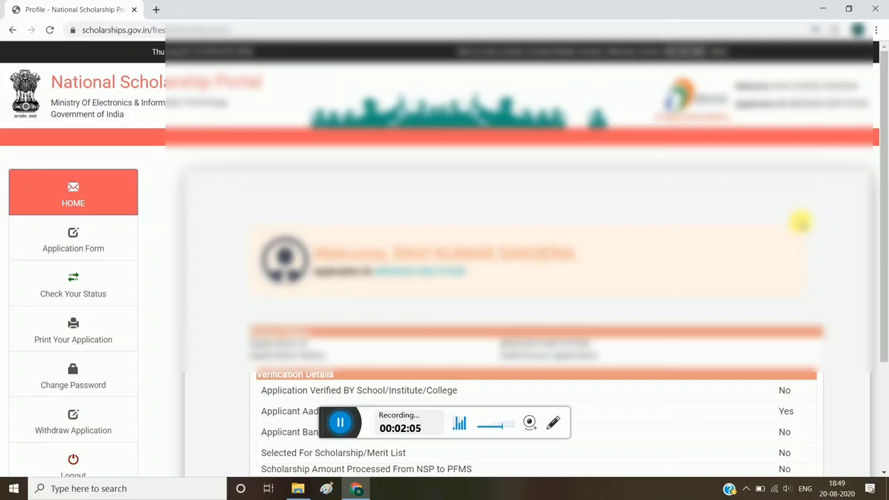
Look over the applicant's status and verification details on the home page and open the application form
{"action": "scroll", "coordinate": [801, 221], "scroll_direction": "down", "scroll_amount": 2}
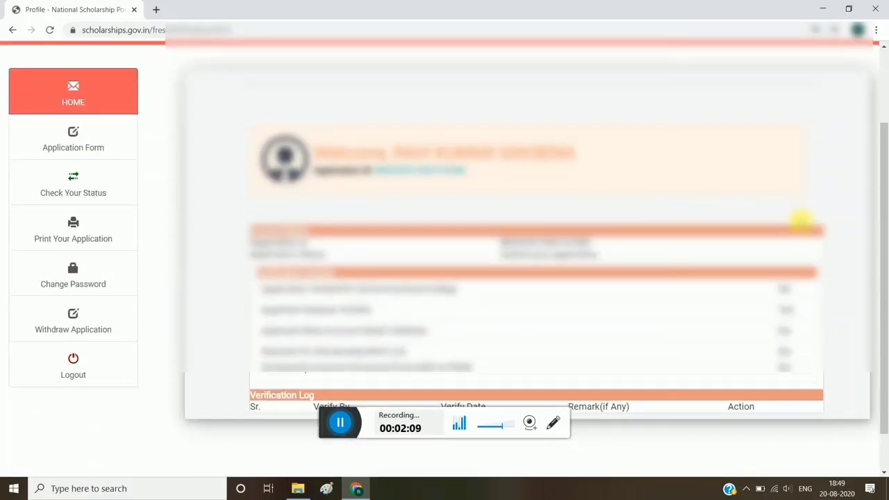
{"action": "scroll", "coordinate": [802, 220], "scroll_direction": "down", "scroll_amount": 1}
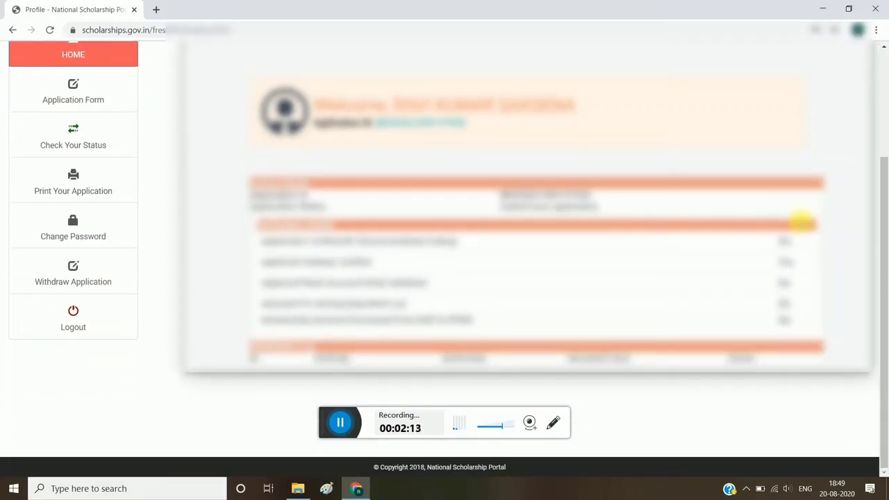
{"action": "scroll", "coordinate": [802, 221], "scroll_direction": "up", "scroll_amount": 2}
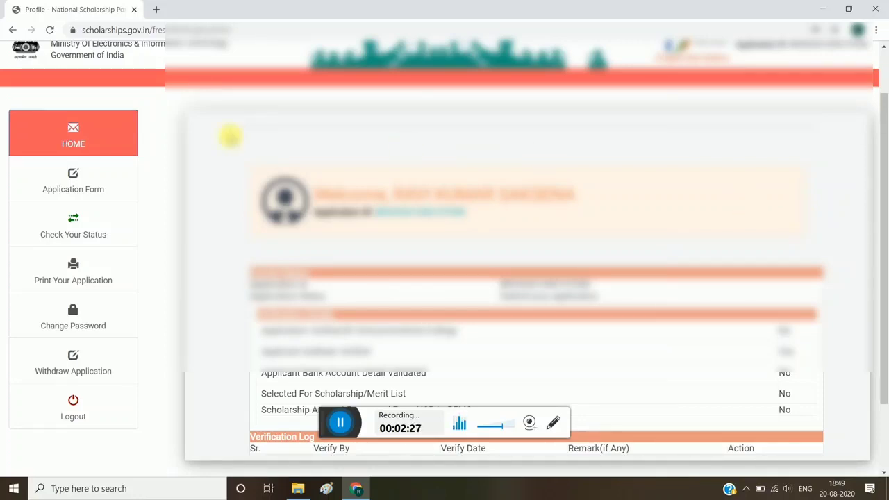
{"action": "left_click", "coordinate": [93, 170]}
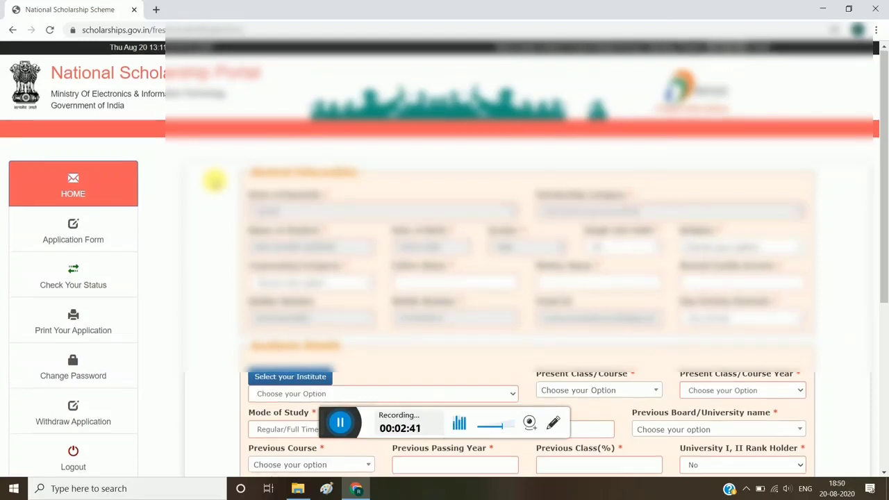
Choose the community category and enter the father's and mother's names in the general information section
{"action": "scroll", "coordinate": [215, 181], "scroll_direction": "down", "scroll_amount": 1}
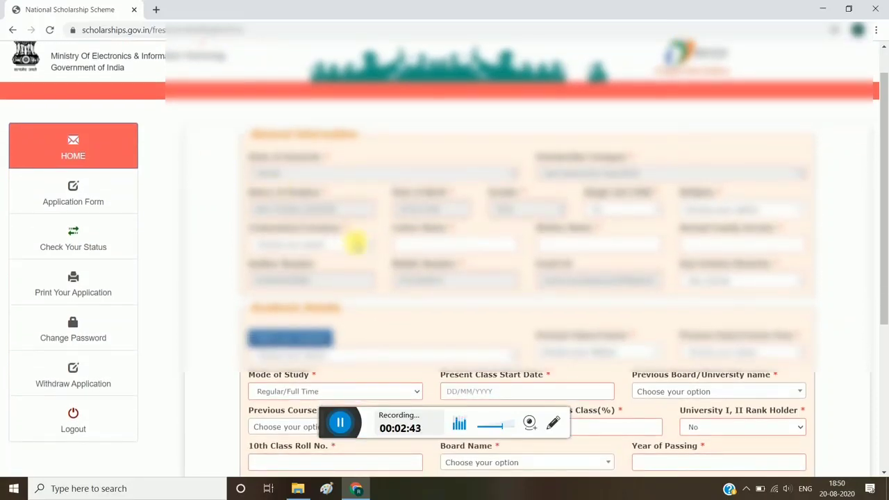
{"action": "left_click", "coordinate": [356, 242]}
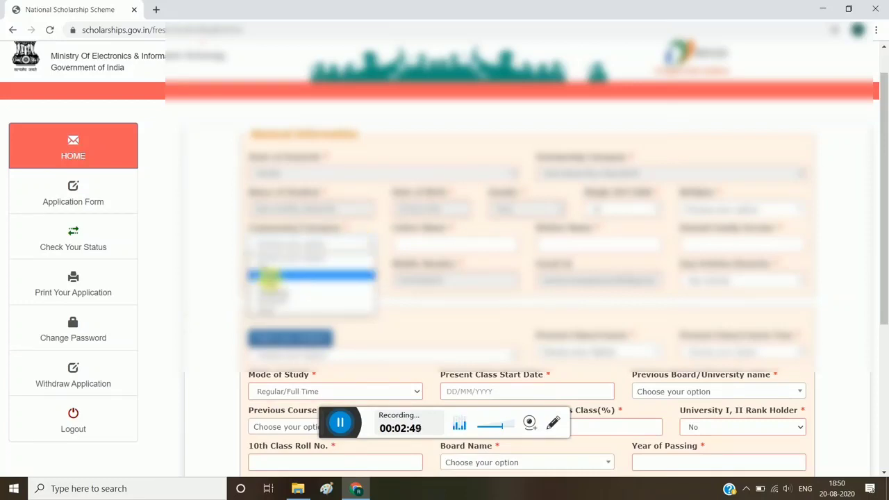
{"action": "left_click", "coordinate": [275, 283]}
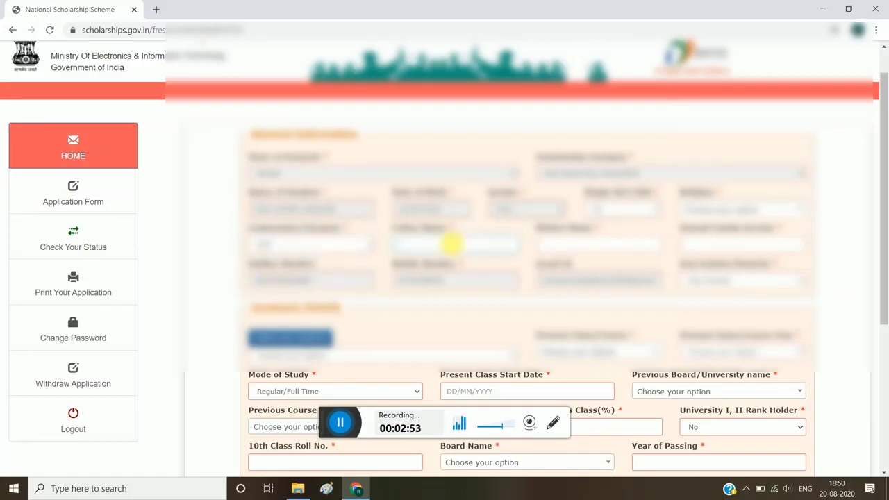
{"action": "left_click", "coordinate": [452, 245]}
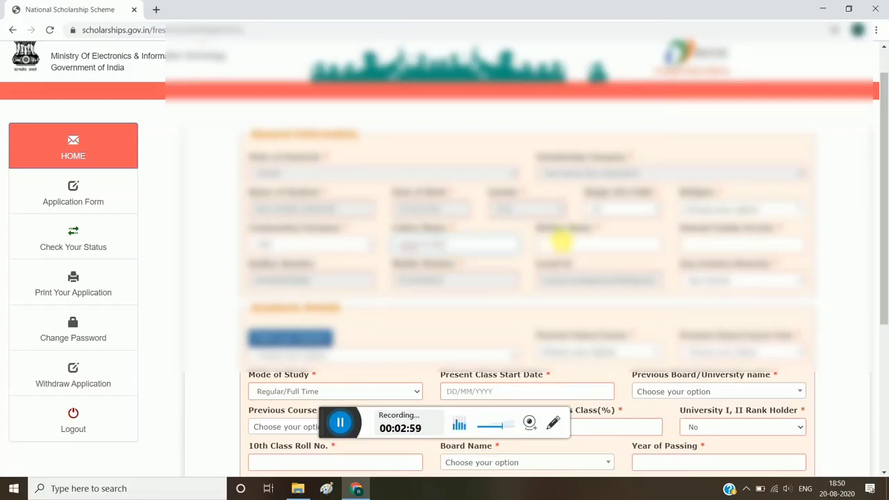
{"action": "left_click", "coordinate": [568, 244]}
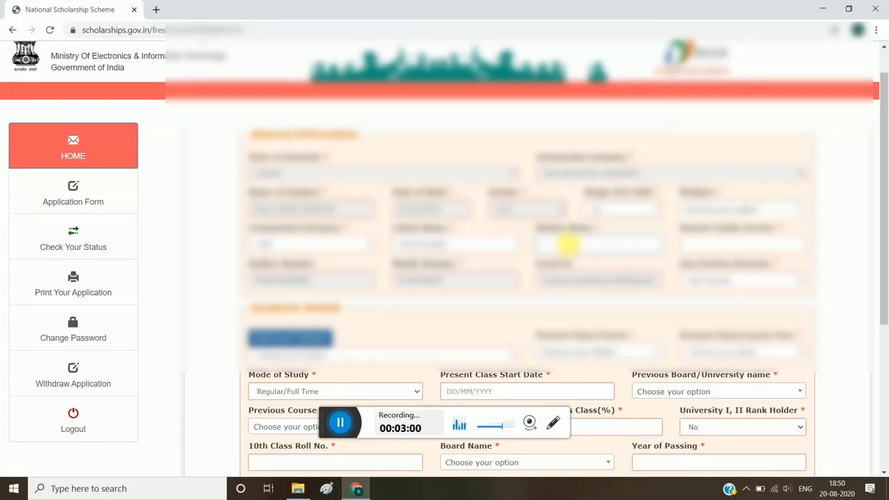
{"action": "type", "text": "ra"}
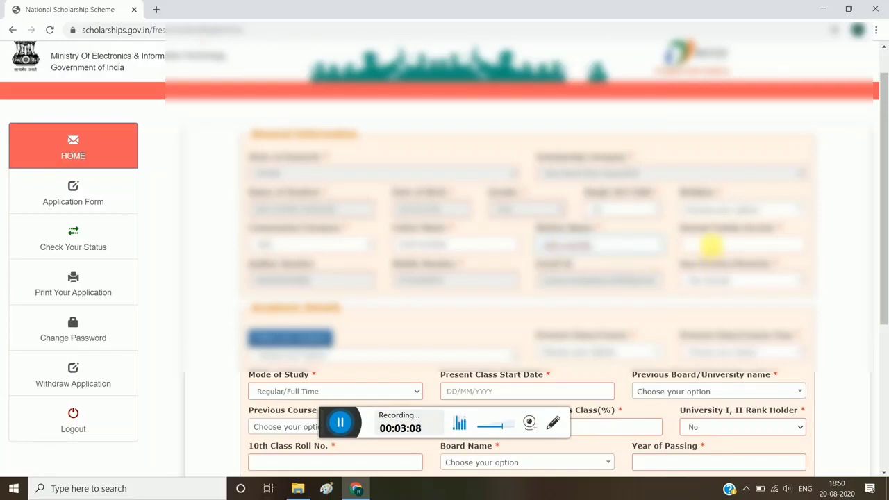
Enter the annual family income and choose the student's religion and day scholar or hosteler status
{"action": "left_click", "coordinate": [712, 245]}
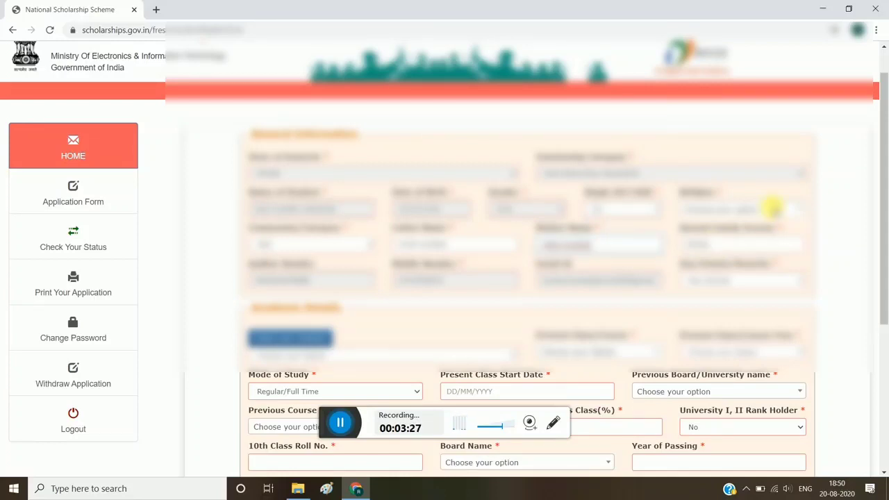
{"action": "left_click", "coordinate": [770, 206]}
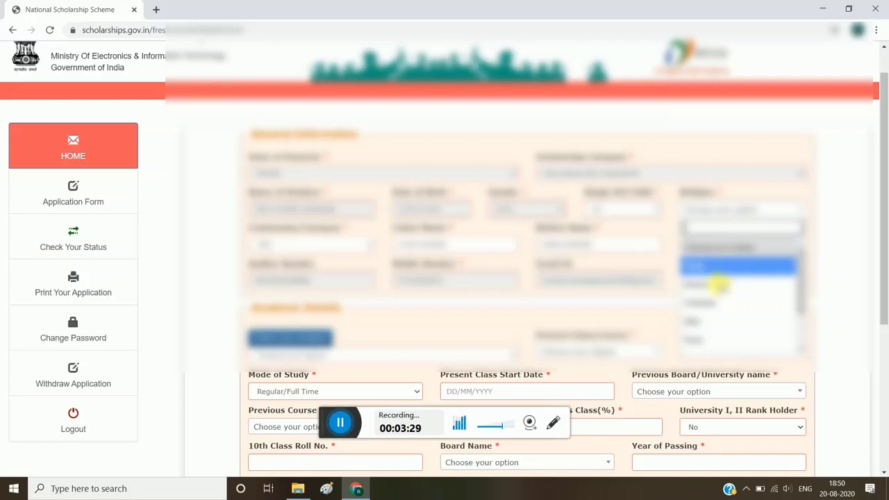
{"action": "left_click", "coordinate": [717, 302]}
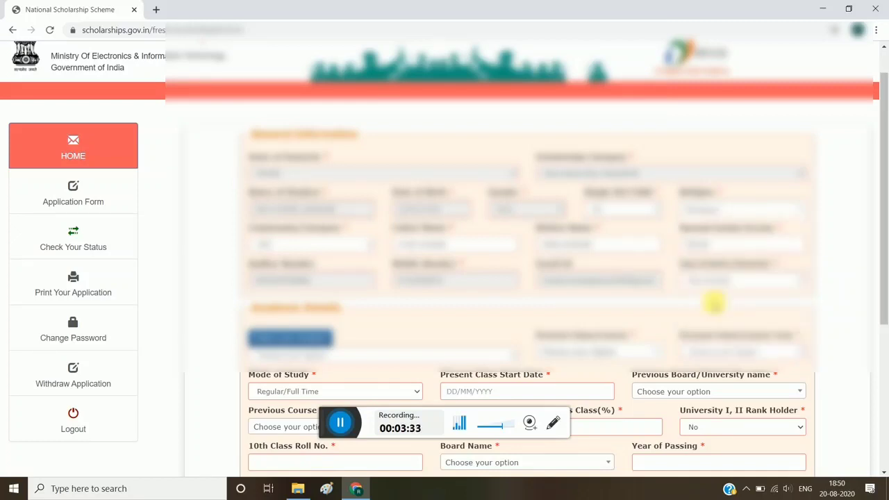
{"action": "left_click", "coordinate": [794, 285]}
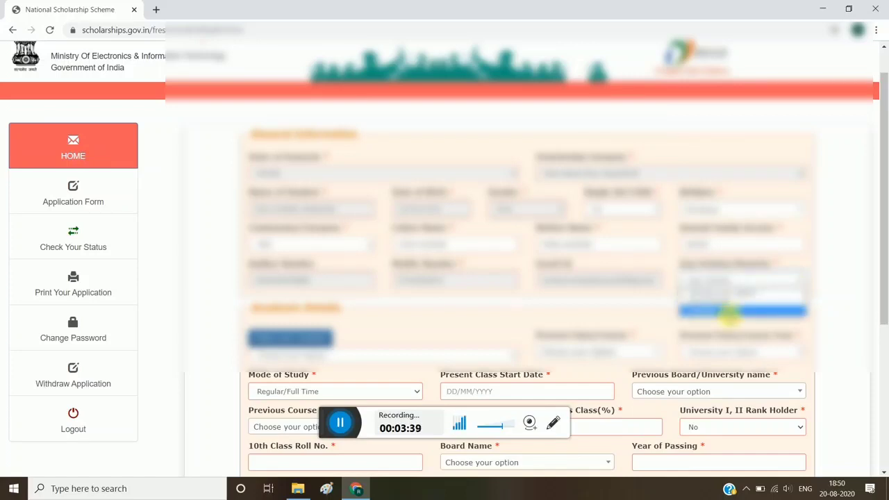
{"action": "left_click", "coordinate": [729, 312]}
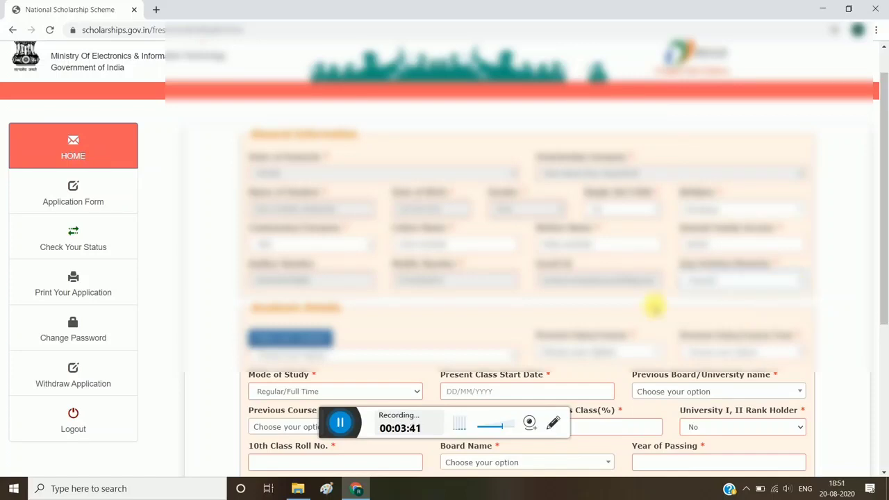
{"action": "scroll", "coordinate": [421, 298], "scroll_direction": "down", "scroll_amount": 2}
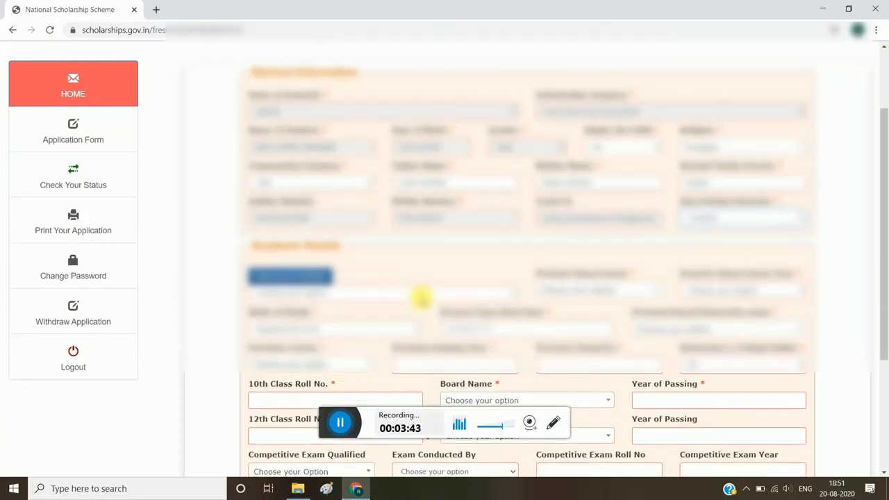
{"action": "scroll", "coordinate": [421, 299], "scroll_direction": "down", "scroll_amount": 1}
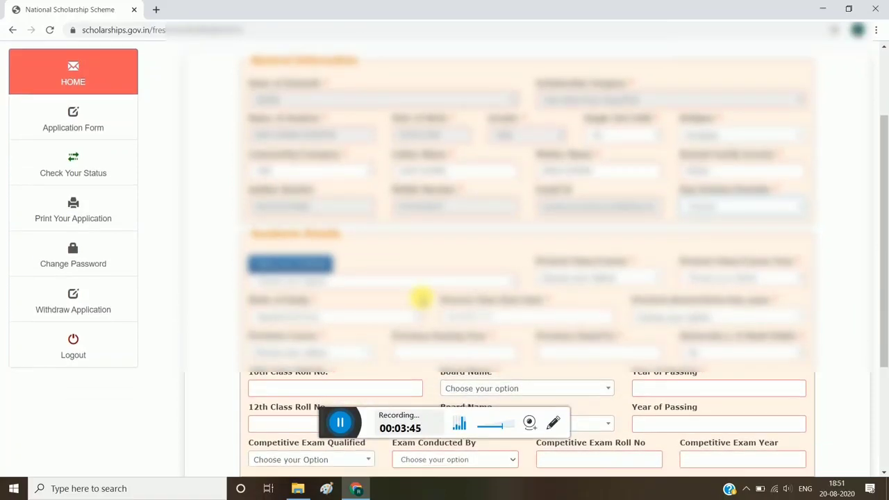
Open the institute selection and list the institutions for the state BIHAR and district AURANAGABAD
{"action": "left_click", "coordinate": [493, 281]}
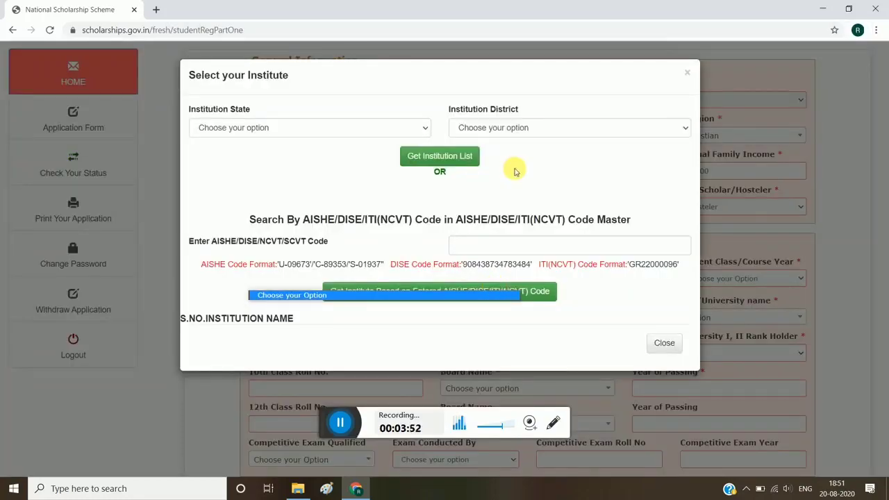
{"action": "left_click", "coordinate": [418, 128]}
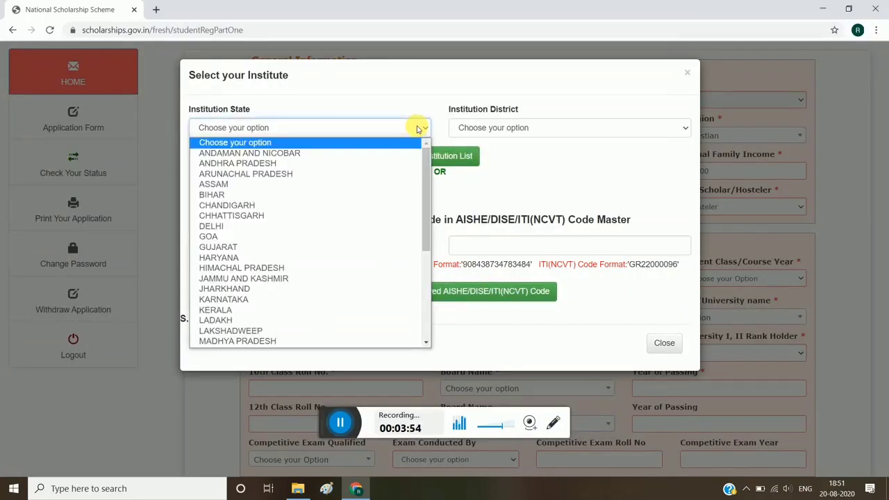
{"action": "left_click", "coordinate": [202, 196]}
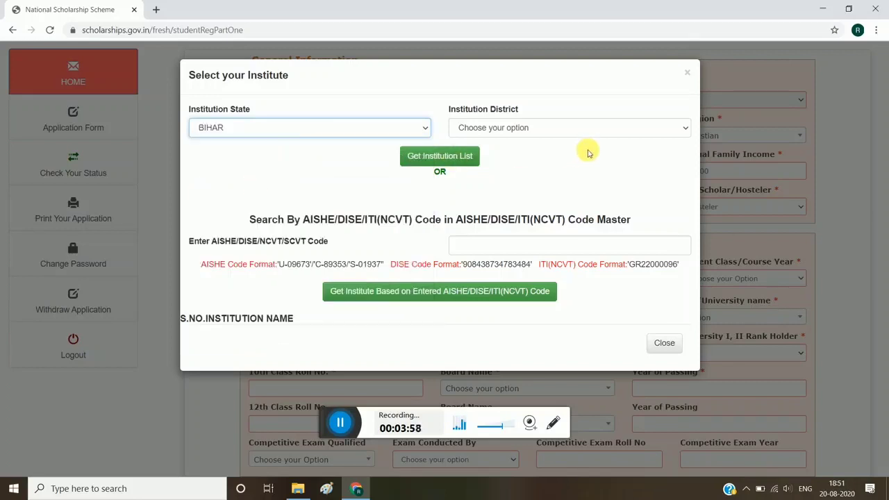
{"action": "left_click", "coordinate": [641, 131]}
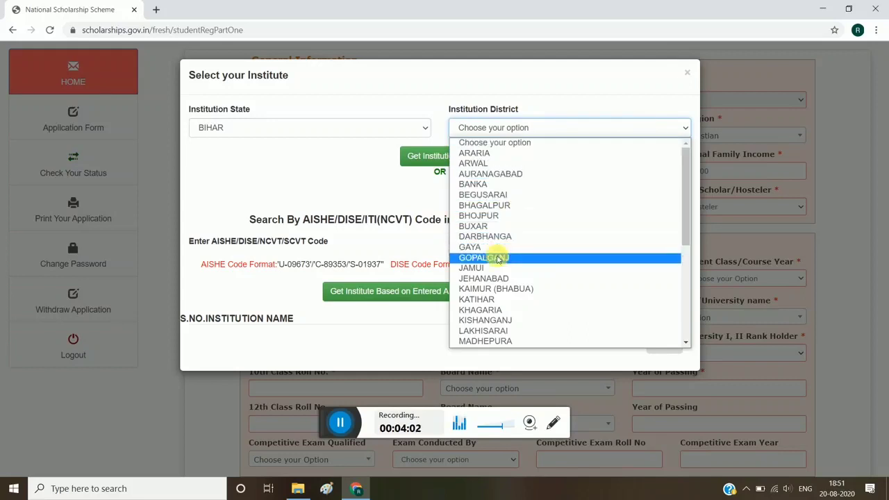
{"action": "left_click", "coordinate": [490, 174]}
{"action": "left_click", "coordinate": [433, 156]}
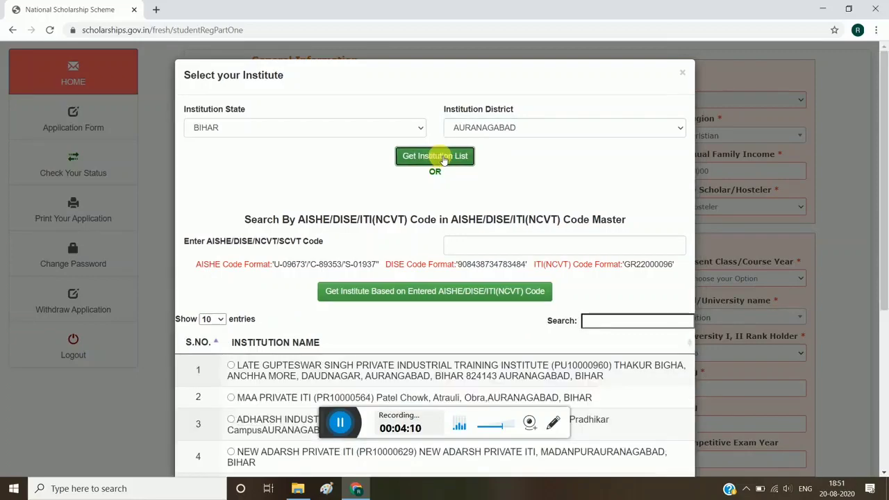
Search the institution list for GEMS, select GEMS POLYTECHNIC COLLEGE (S-15853), and confirm it as the institute
{"action": "scroll", "coordinate": [333, 257], "scroll_direction": "down", "scroll_amount": 4}
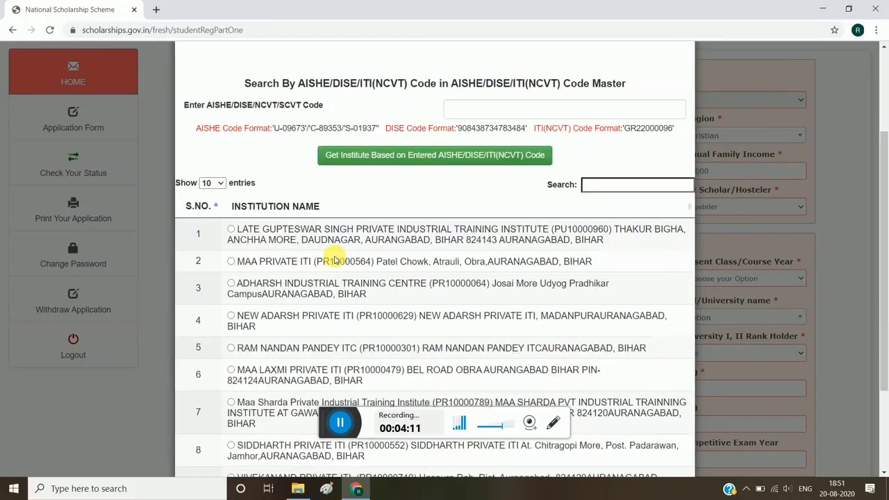
{"action": "scroll", "coordinate": [336, 259], "scroll_direction": "down", "scroll_amount": 1}
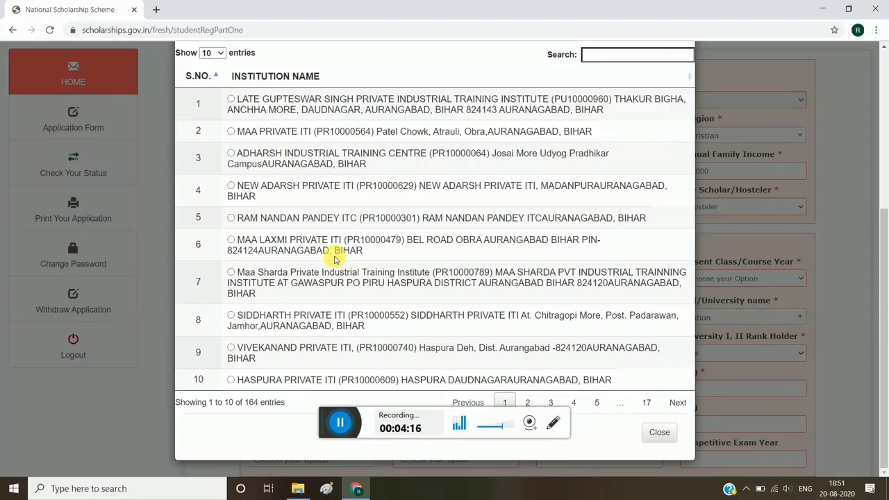
{"action": "scroll", "coordinate": [335, 259], "scroll_direction": "up", "scroll_amount": 1}
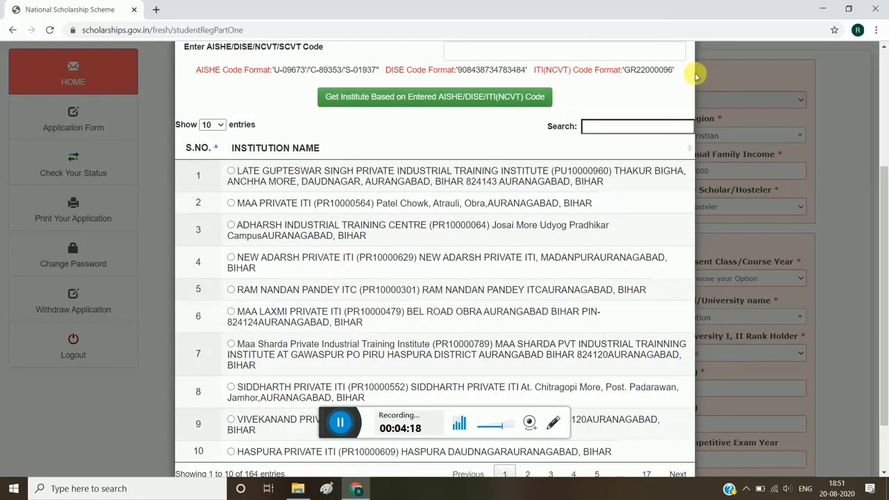
{"action": "left_click", "coordinate": [627, 132]}
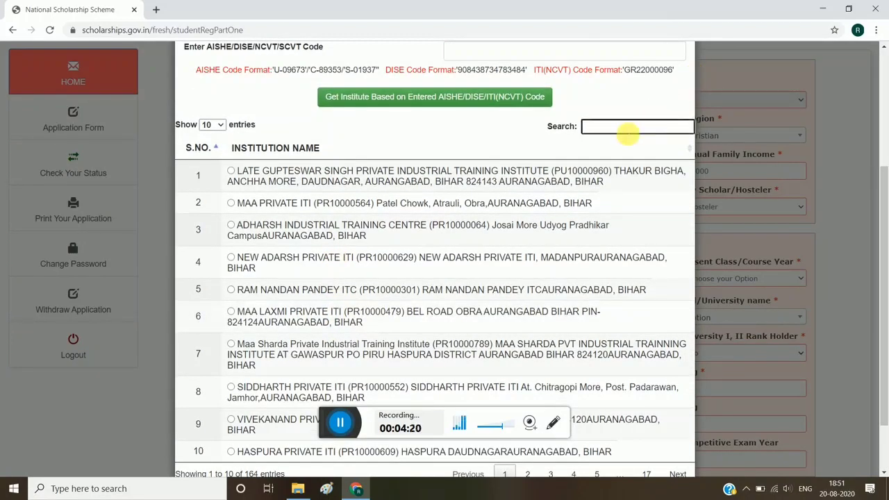
{"action": "type", "text": "GEMS"}
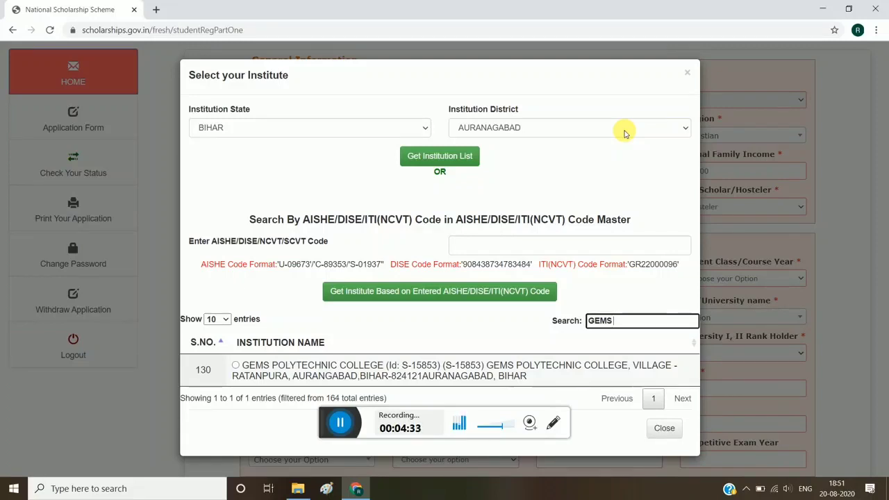
{"action": "left_click", "coordinate": [237, 366]}
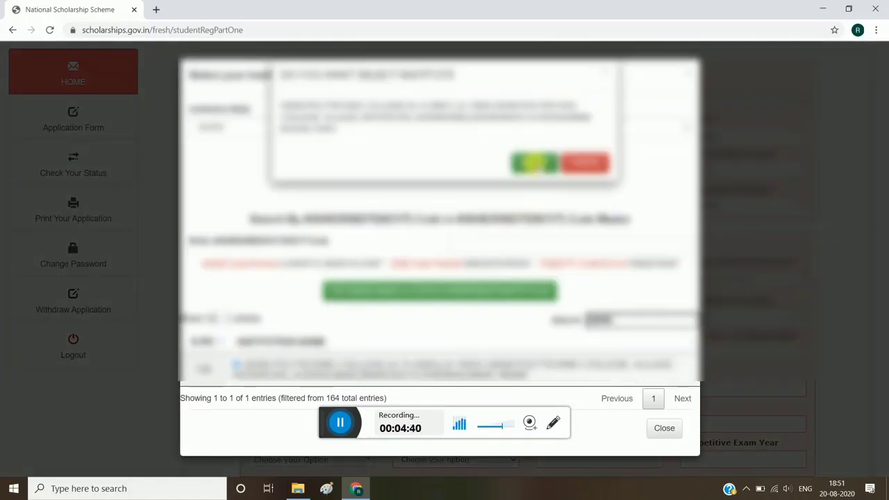
{"action": "left_click", "coordinate": [534, 162]}
Choose the present class or course and its year in the academic details section
{"action": "scroll", "coordinate": [575, 179], "scroll_direction": "down", "scroll_amount": 1}
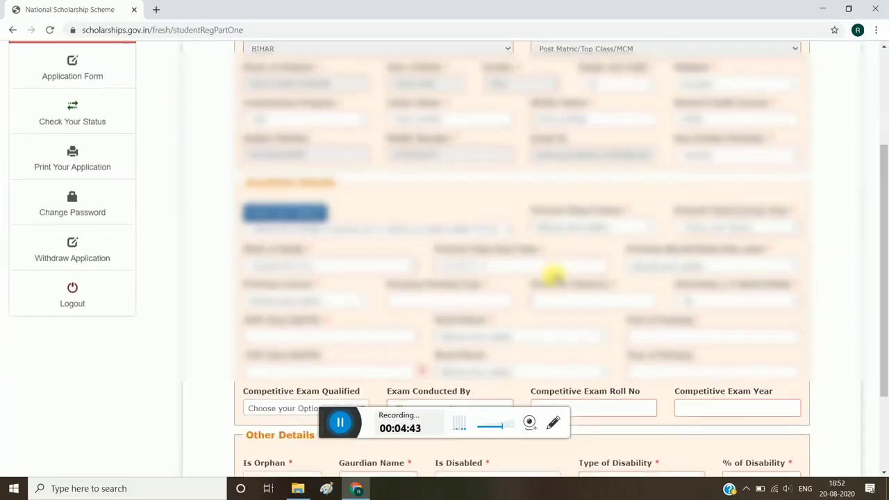
{"action": "left_click", "coordinate": [636, 227]}
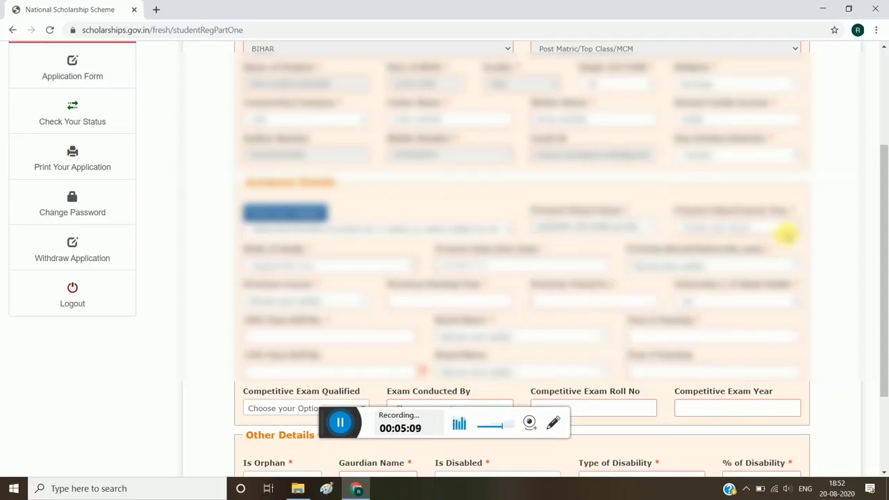
{"action": "left_click", "coordinate": [790, 225]}
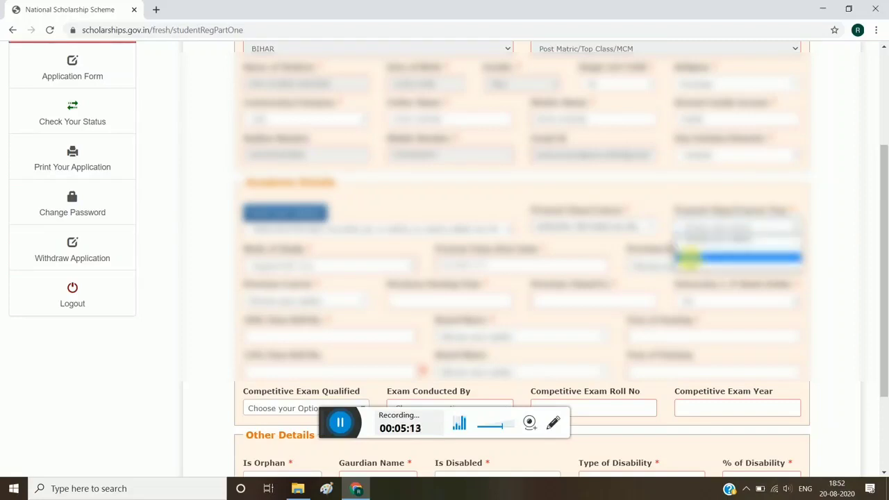
{"action": "left_click", "coordinate": [689, 267]}
Choose the mode of study and set the present class start date in the academic details
{"action": "scroll", "coordinate": [690, 269], "scroll_direction": "down", "scroll_amount": 1}
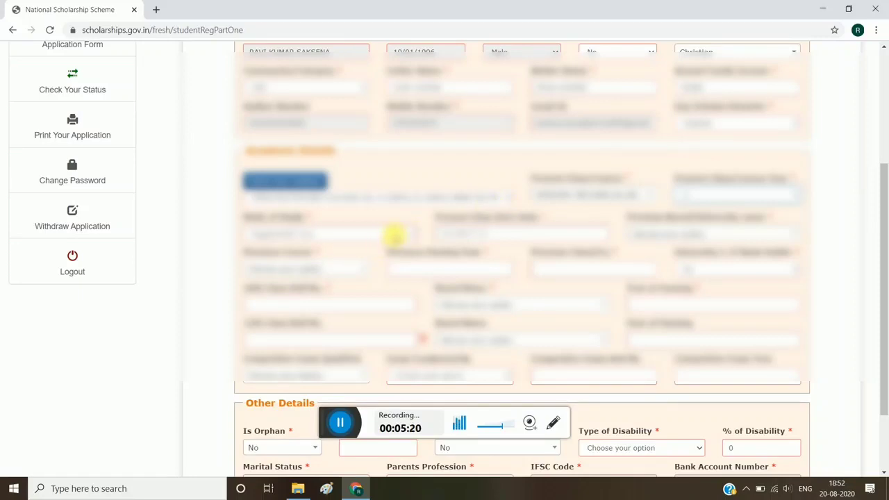
{"action": "left_click", "coordinate": [393, 234]}
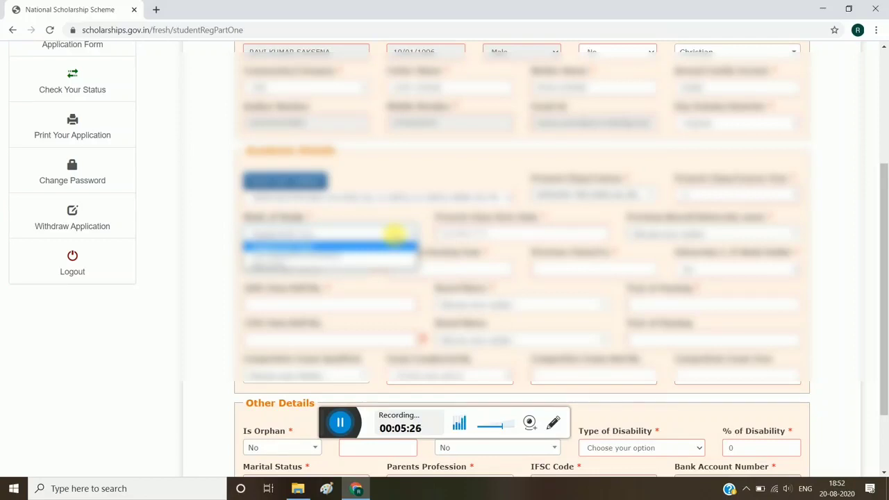
{"action": "left_click", "coordinate": [394, 234]}
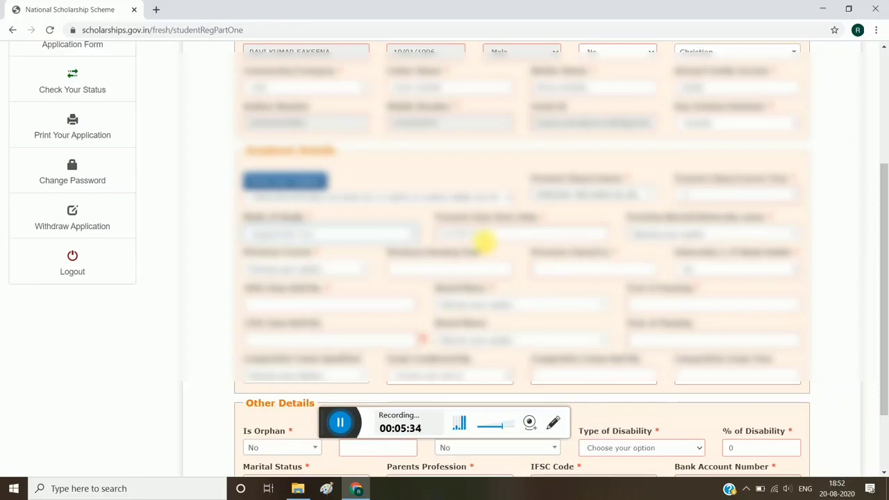
{"action": "left_click", "coordinate": [456, 237]}
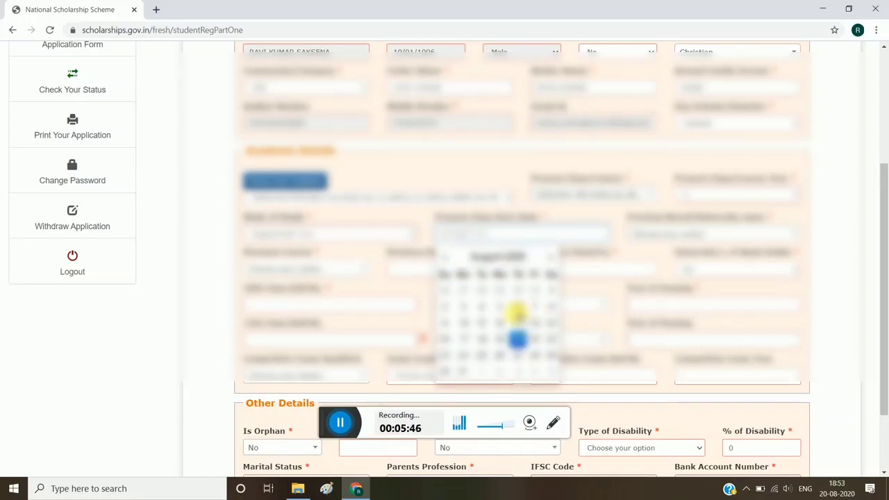
{"action": "left_click", "coordinate": [548, 292]}
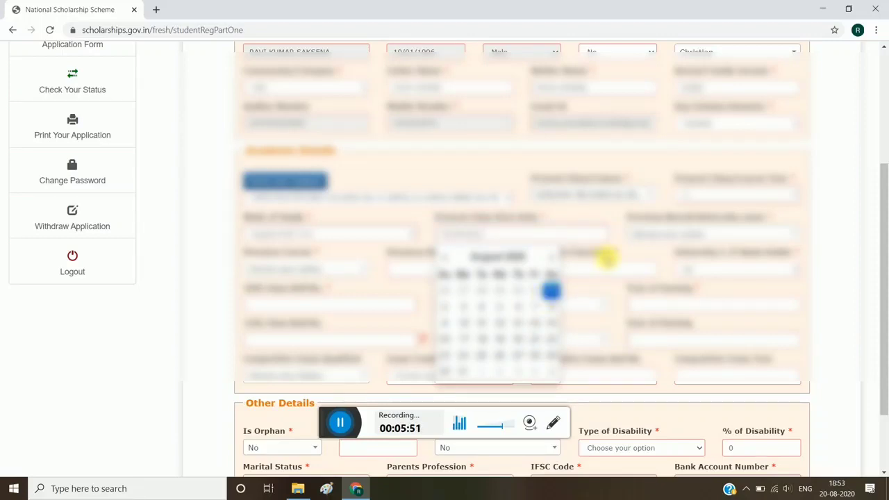
{"action": "left_click", "coordinate": [623, 247]}
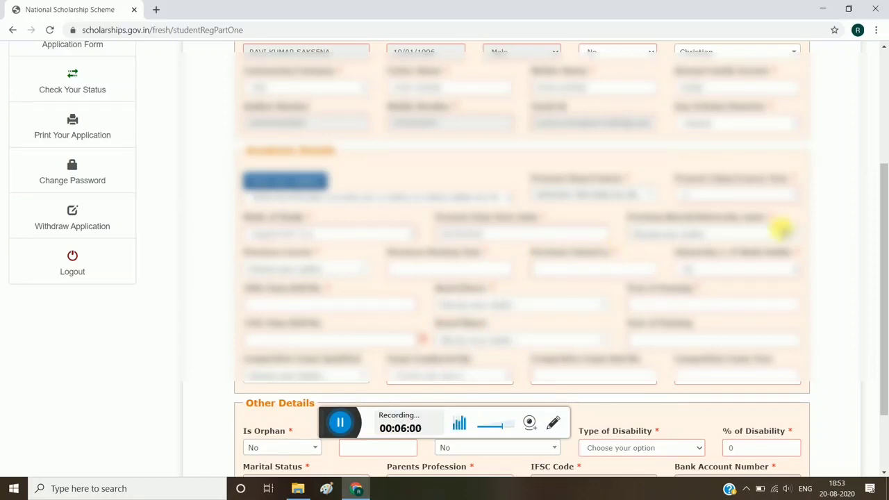
Fill in the previous board or university, course, passing year and percentage, and set the university rank holder status
{"action": "left_click", "coordinate": [783, 232]}
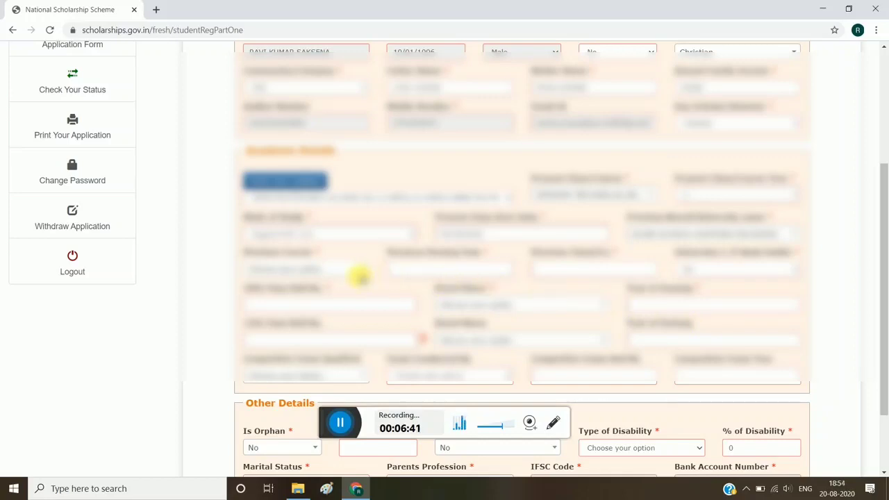
{"action": "left_click", "coordinate": [361, 269]}
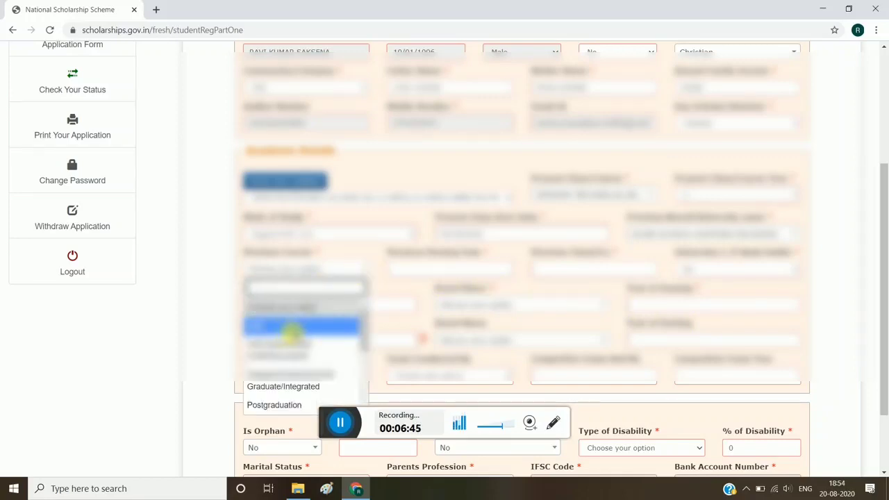
{"action": "left_click", "coordinate": [285, 328]}
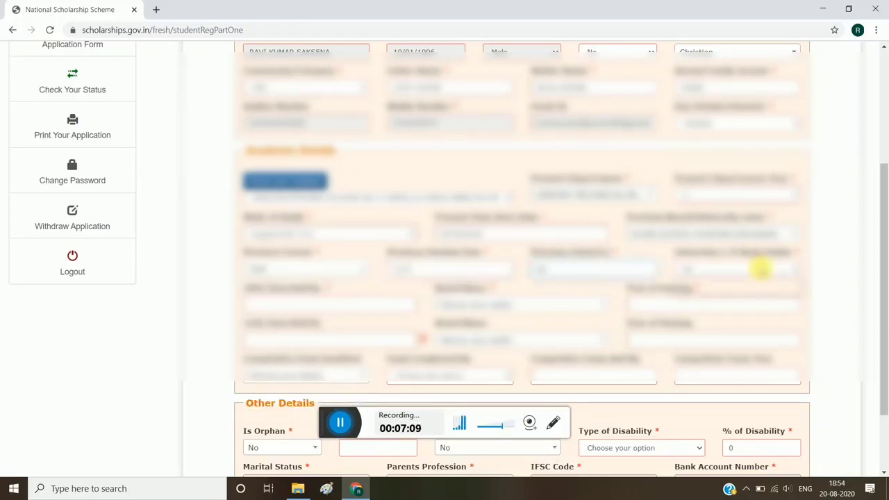
{"action": "left_click", "coordinate": [762, 269]}
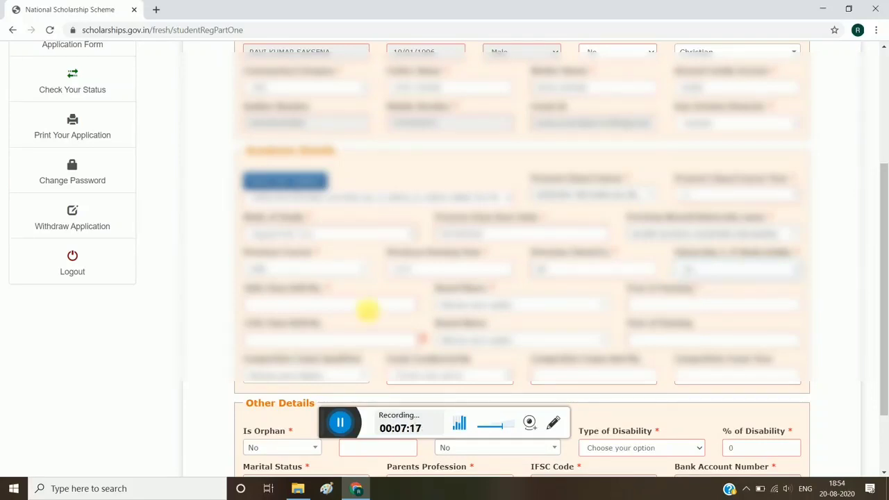
Enter the 10th class roll number, board name and year of passing, and fill in the guardian's name
{"action": "scroll", "coordinate": [367, 312], "scroll_direction": "down", "scroll_amount": 2}
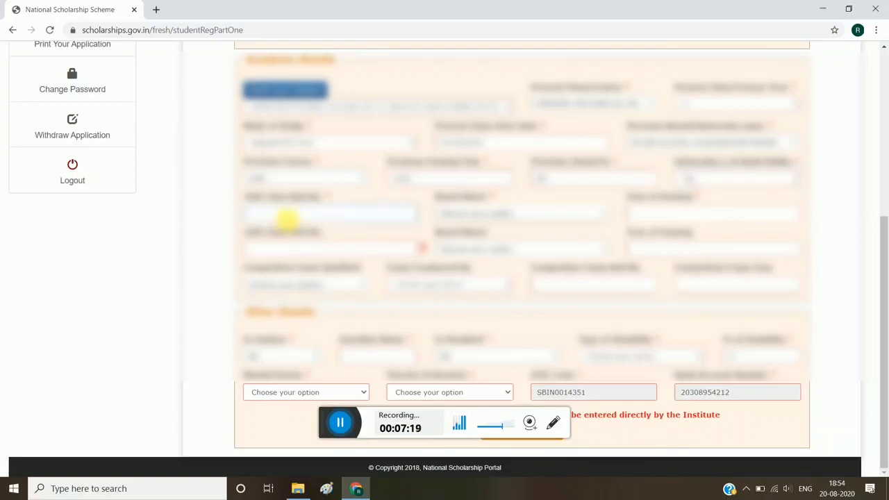
{"action": "left_click", "coordinate": [509, 211]}
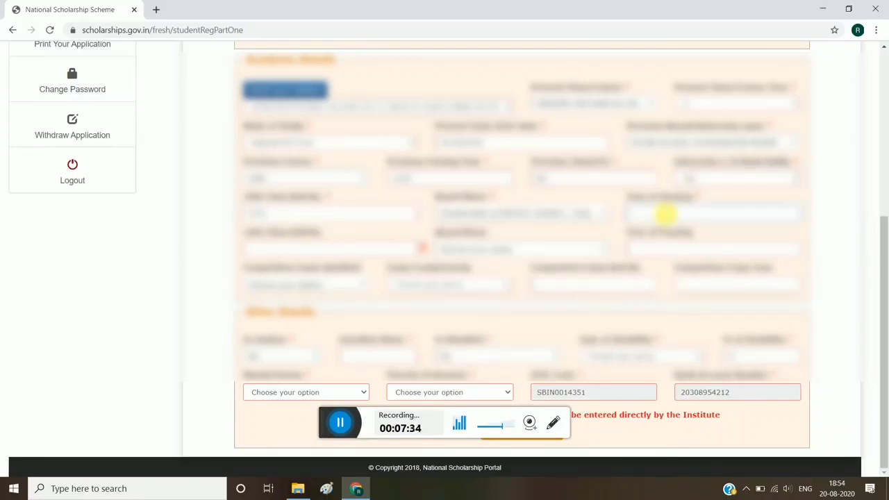
{"action": "type", "text": "201"}
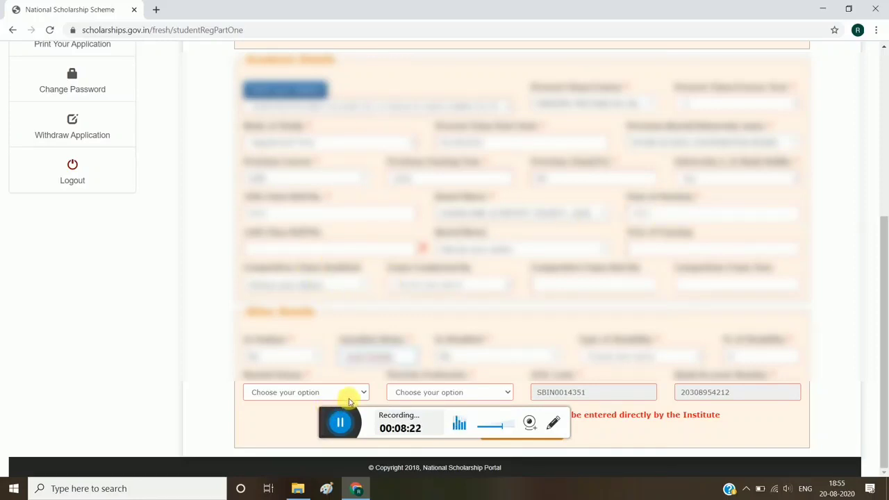
Set the marital status to Un Married, choose the parents' profession, and continue to the contact details page
{"action": "left_click", "coordinate": [350, 393]}
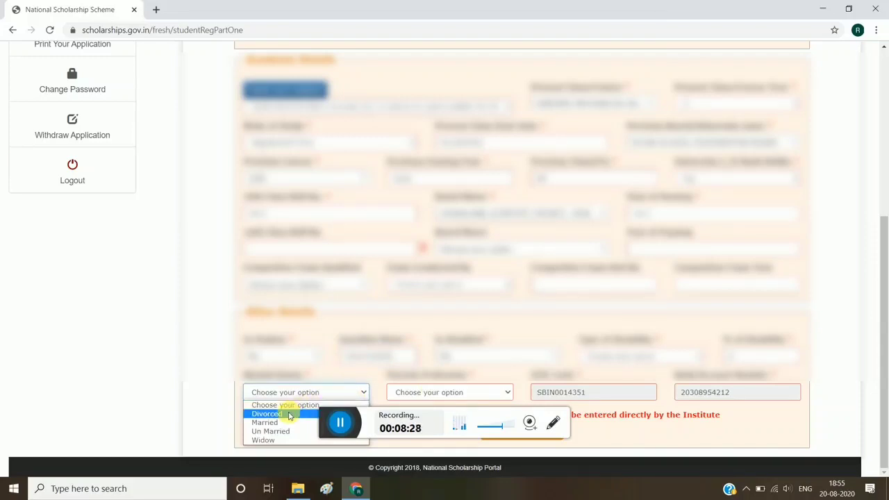
{"action": "left_click", "coordinate": [270, 431]}
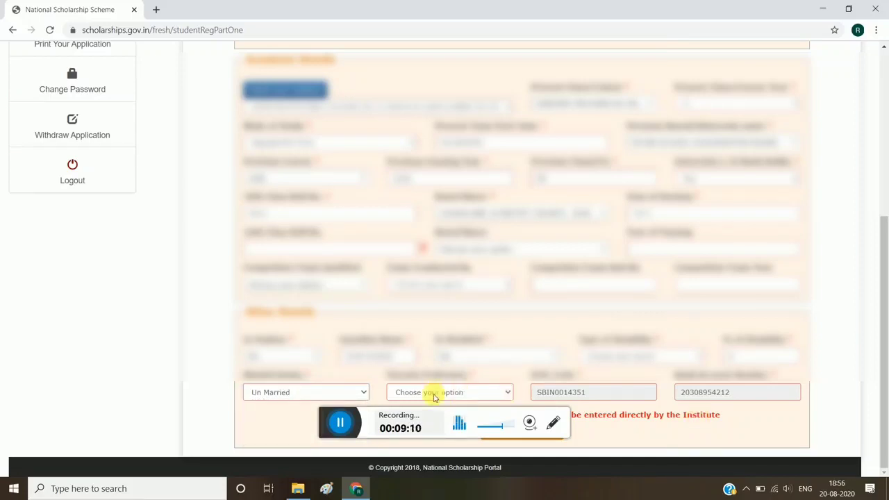
{"action": "left_click", "coordinate": [504, 393]}
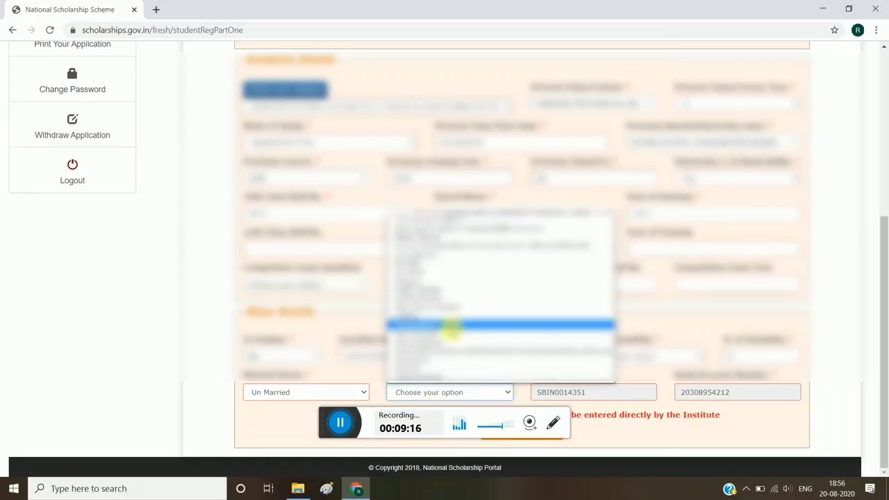
{"action": "left_click", "coordinate": [435, 318]}
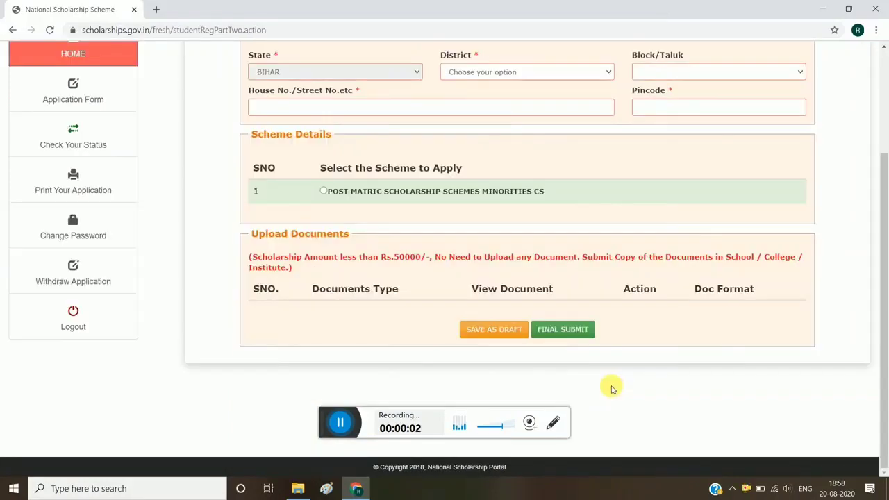
Set the district in the contact details to JEHANABAD
{"action": "scroll", "coordinate": [611, 389], "scroll_direction": "up", "scroll_amount": 2}
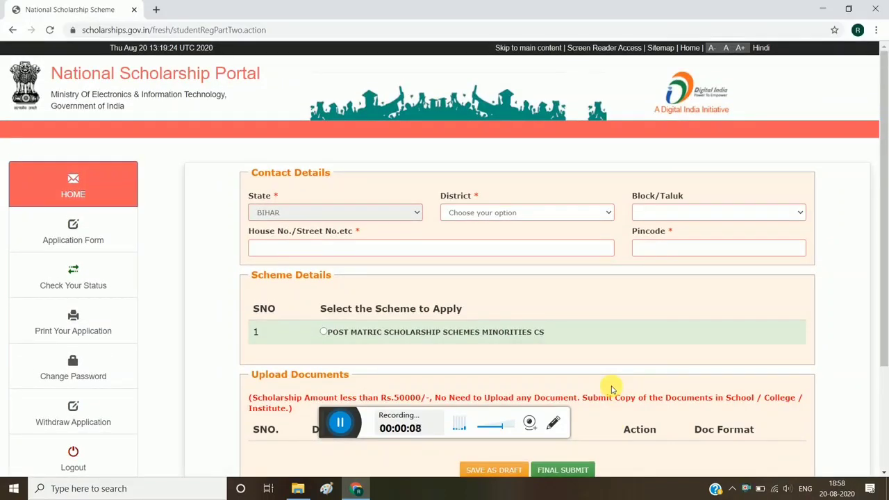
{"action": "scroll", "coordinate": [611, 389], "scroll_direction": "down", "scroll_amount": 1}
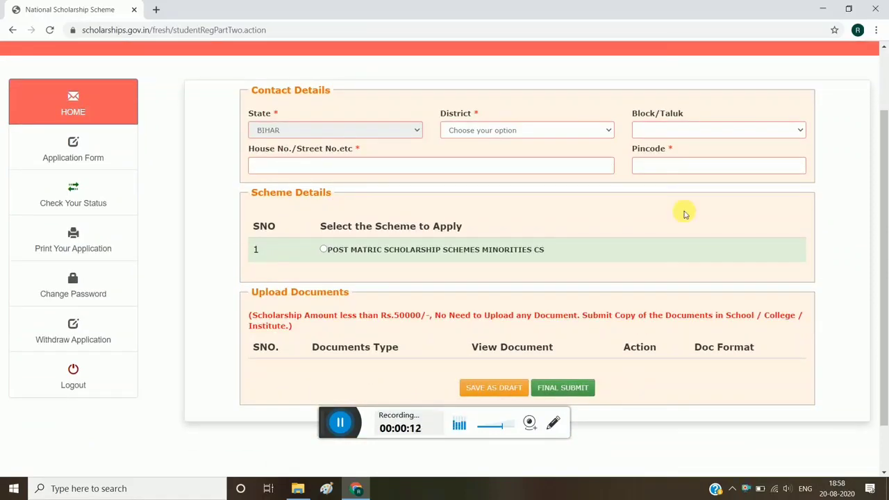
{"action": "left_click", "coordinate": [595, 130]}
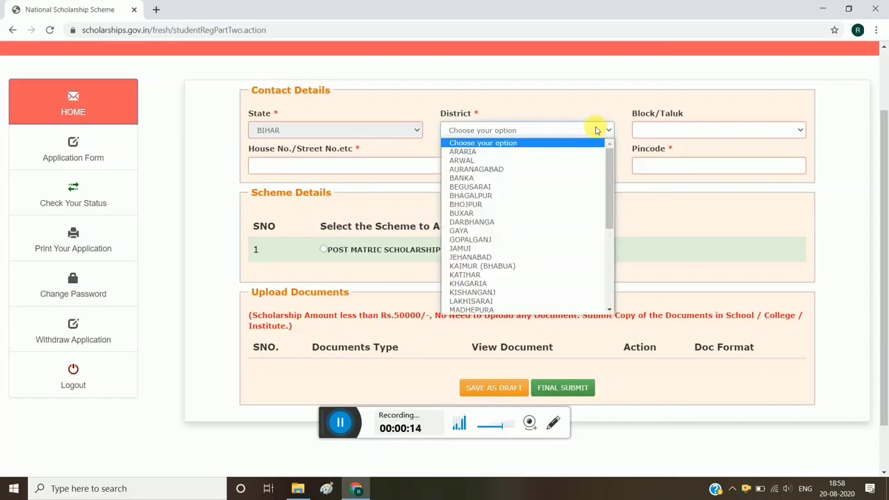
{"action": "left_click", "coordinate": [470, 257]}
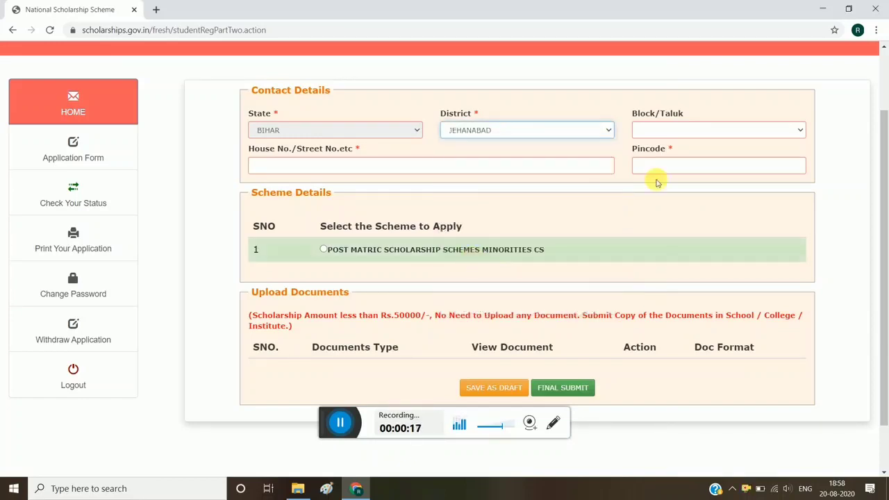
Set the block/taluk to Makhdumpur and enter the house number in the contact details
{"action": "left_click", "coordinate": [686, 130]}
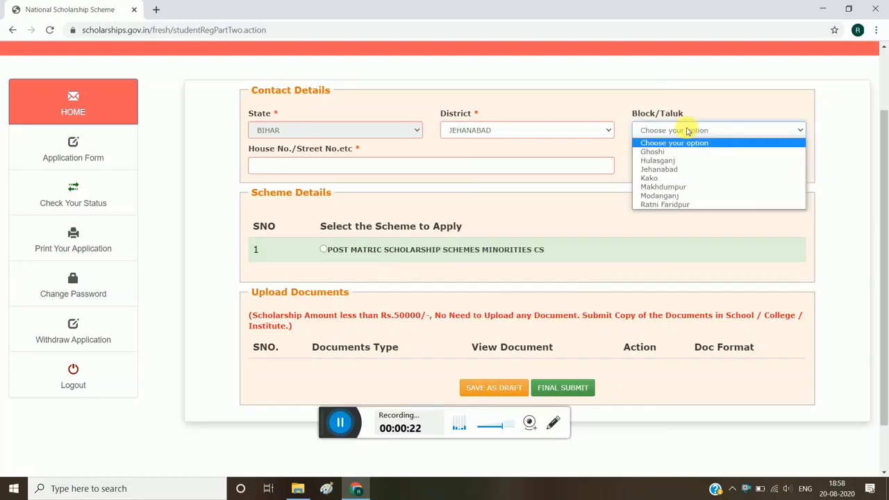
{"action": "left_click", "coordinate": [681, 187]}
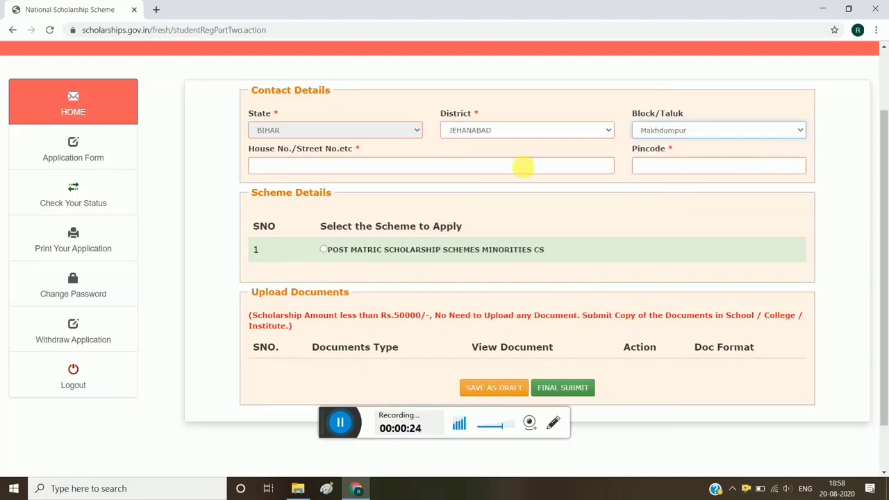
{"action": "left_click", "coordinate": [310, 167]}
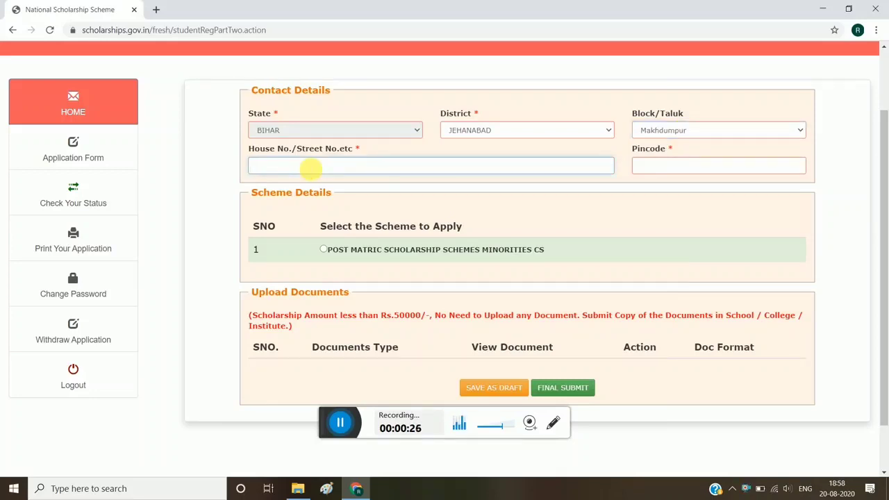
{"action": "type", "text": "001"}
Select POST MATRIC SCHOLARSHIP SCHEMES MINORITIES CS as the scheme to apply for
{"action": "scroll", "coordinate": [422, 202], "scroll_direction": "down", "scroll_amount": 1}
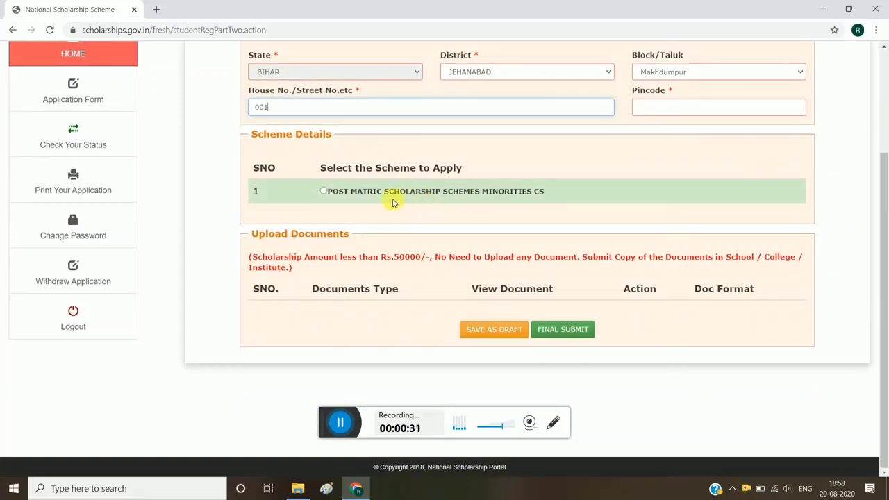
{"action": "left_click", "coordinate": [323, 191]}
{"action": "scroll", "coordinate": [425, 229], "scroll_direction": "down", "scroll_amount": 3}
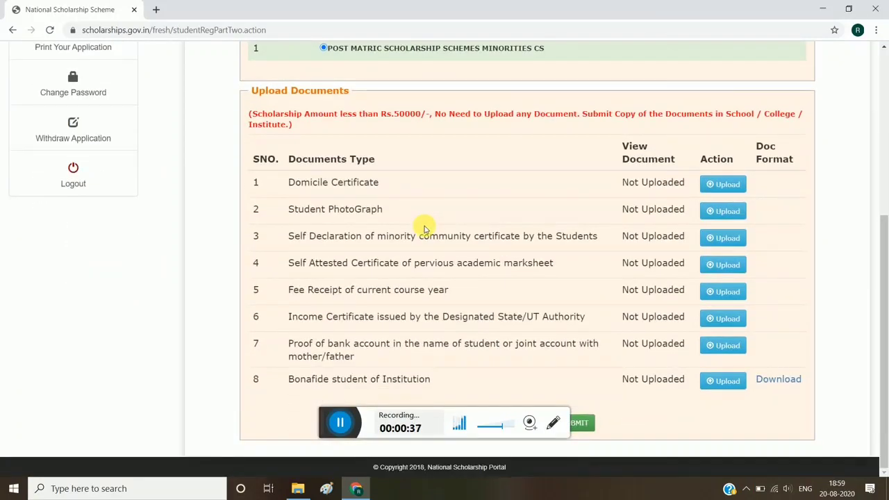
Check the contact details and required documents list, and make the final submission of the application
{"action": "scroll", "coordinate": [644, 148], "scroll_direction": "up", "scroll_amount": 3}
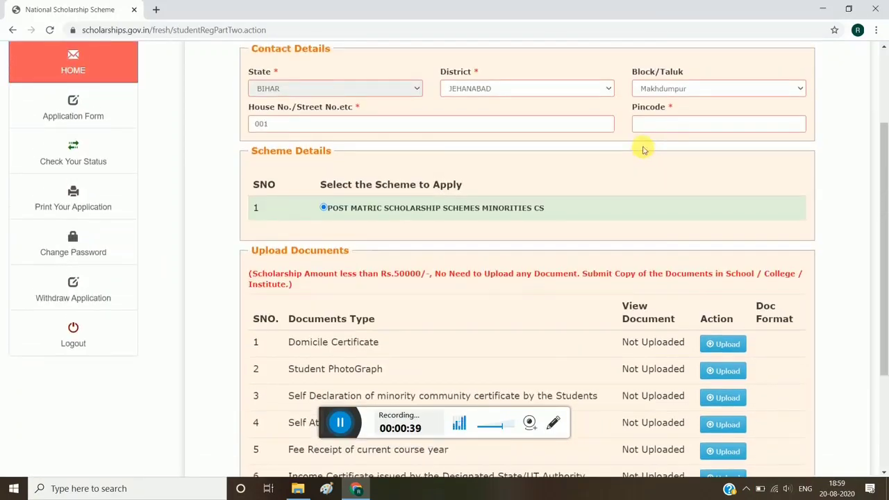
{"action": "scroll", "coordinate": [642, 149], "scroll_direction": "down", "scroll_amount": 3}
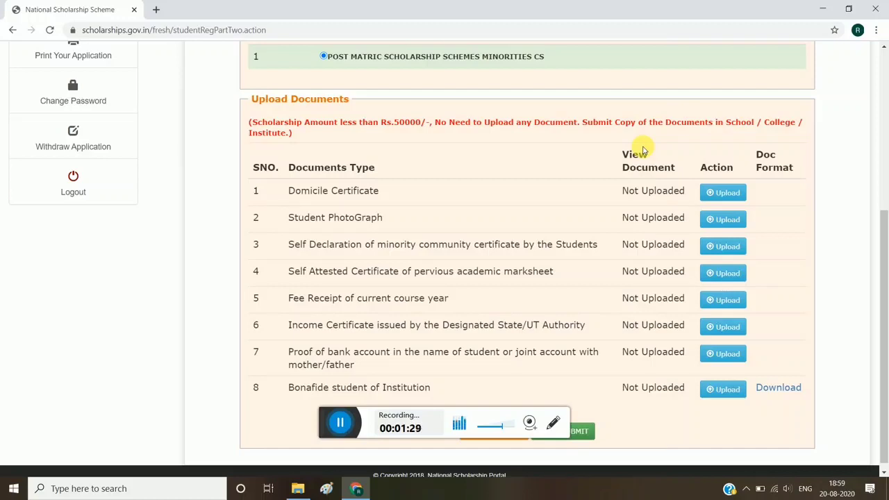
{"action": "scroll", "coordinate": [643, 150], "scroll_direction": "down", "scroll_amount": 1}
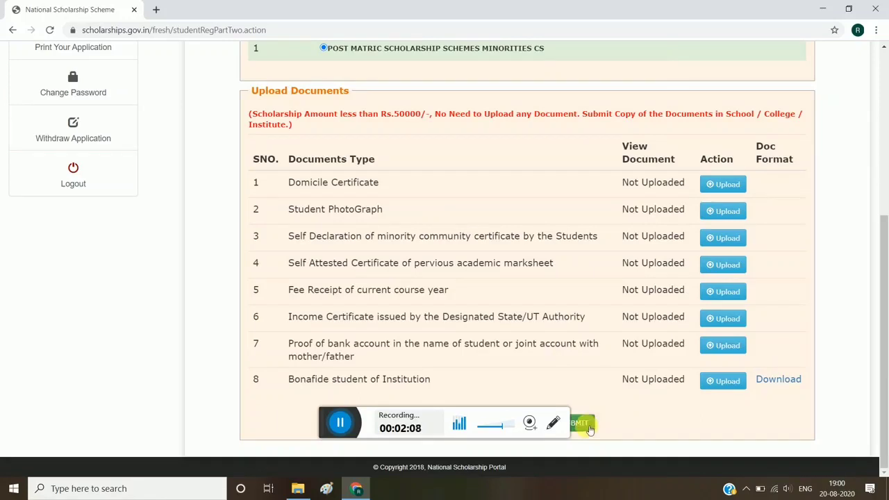
{"action": "left_click", "coordinate": [589, 427]}
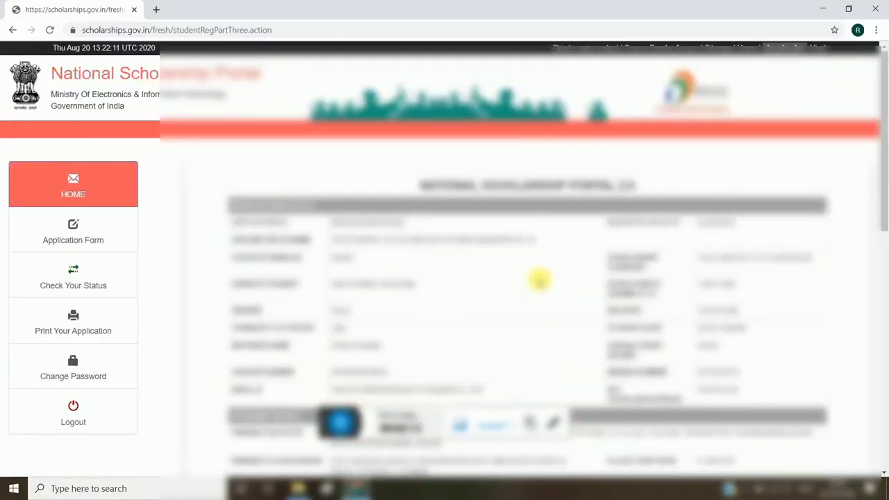
Review the submitted application from the registration details through the academic, basic and contact details to the signature section and notes
{"action": "scroll", "coordinate": [540, 280], "scroll_direction": "down", "scroll_amount": 3}
{"action": "scroll", "coordinate": [539, 281], "scroll_direction": "down", "scroll_amount": 3}
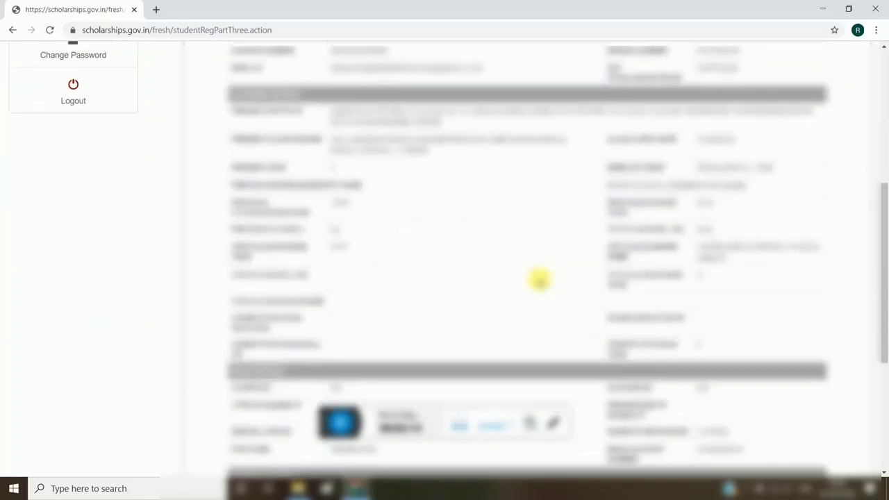
{"action": "scroll", "coordinate": [538, 280], "scroll_direction": "up", "scroll_amount": 5}
{"action": "scroll", "coordinate": [676, 264], "scroll_direction": "down", "scroll_amount": 2}
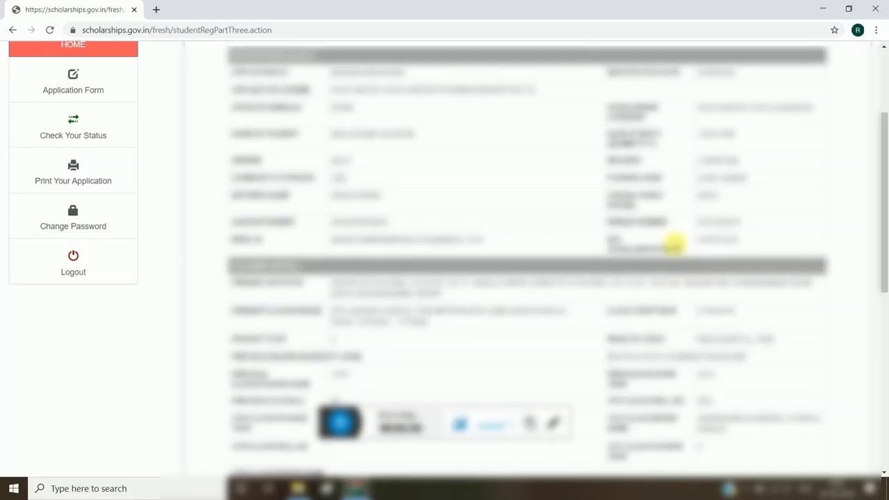
{"action": "scroll", "coordinate": [676, 243], "scroll_direction": "down", "scroll_amount": 2}
{"action": "scroll", "coordinate": [676, 243], "scroll_direction": "down", "scroll_amount": 1}
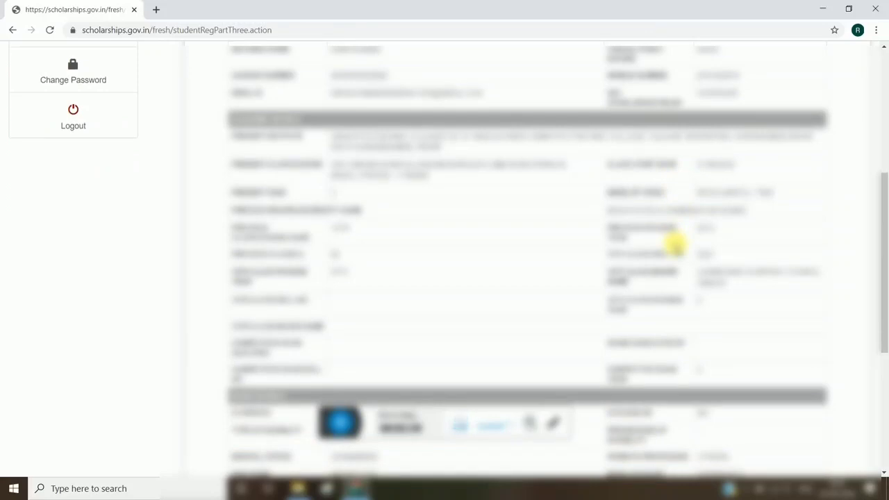
{"action": "scroll", "coordinate": [676, 243], "scroll_direction": "down", "scroll_amount": 2}
{"action": "scroll", "coordinate": [675, 243], "scroll_direction": "down", "scroll_amount": 4}
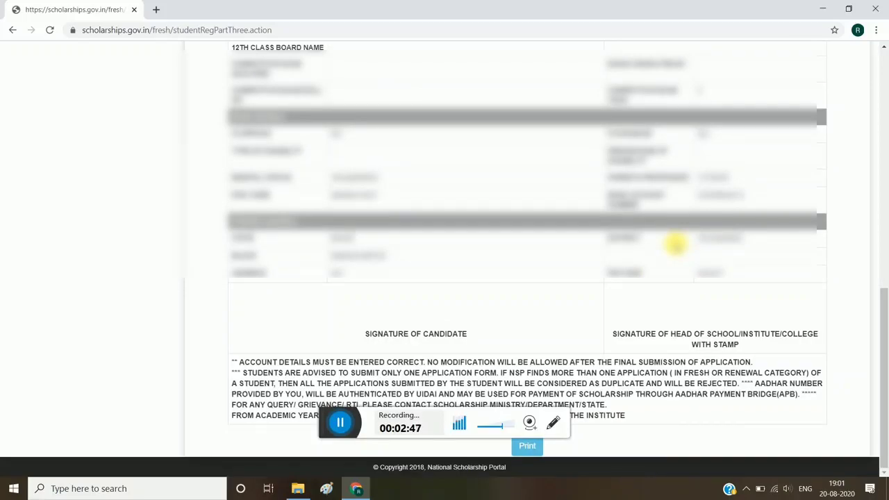
{"action": "scroll", "coordinate": [675, 243], "scroll_direction": "up", "scroll_amount": 5}
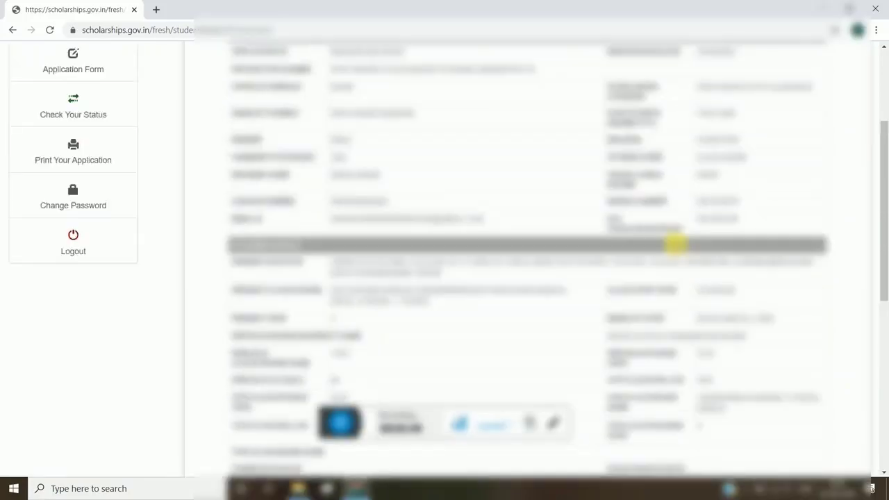
{"action": "scroll", "coordinate": [675, 243], "scroll_direction": "up", "scroll_amount": 3}
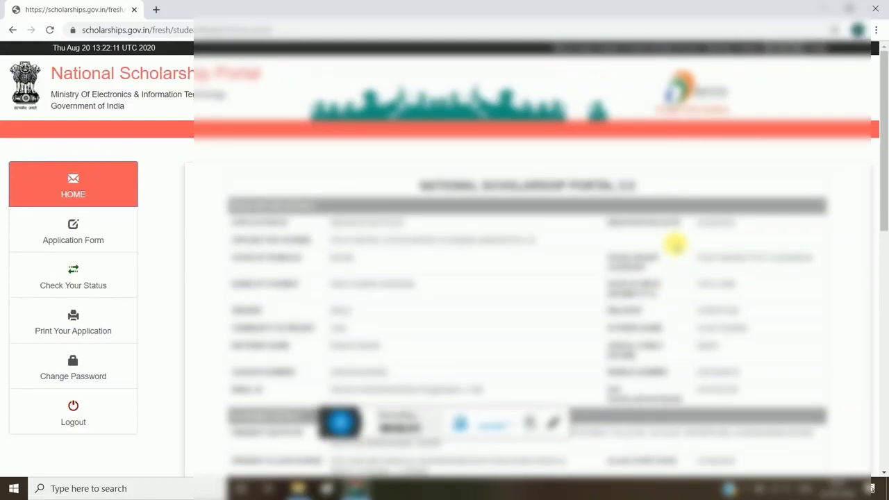
Log out of the student's scholarship account
{"action": "scroll", "coordinate": [263, 318], "scroll_direction": "down", "scroll_amount": 2}
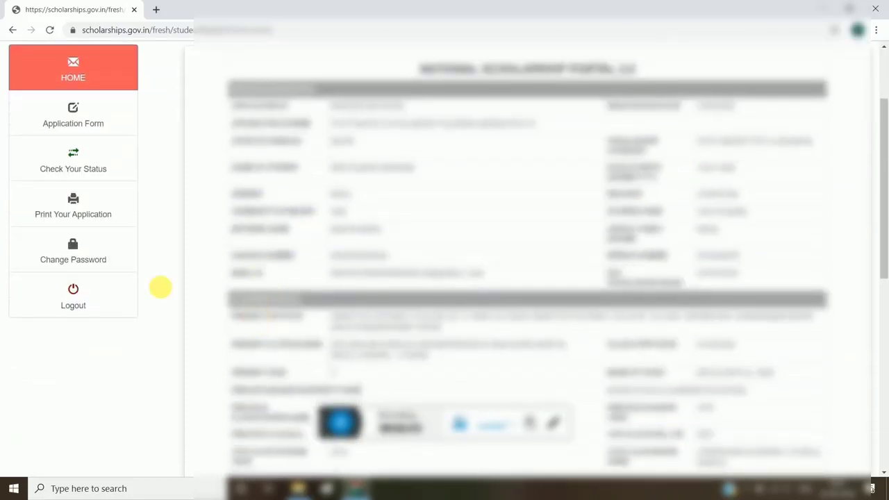
{"action": "left_click", "coordinate": [67, 294]}
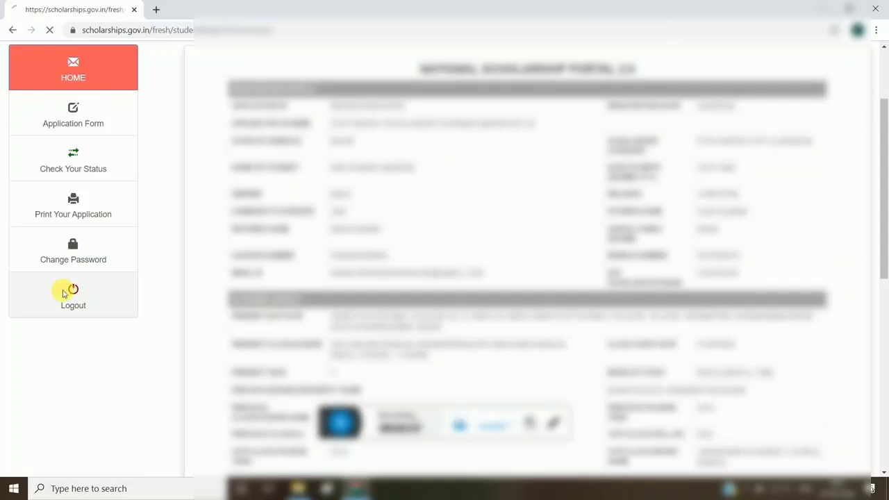